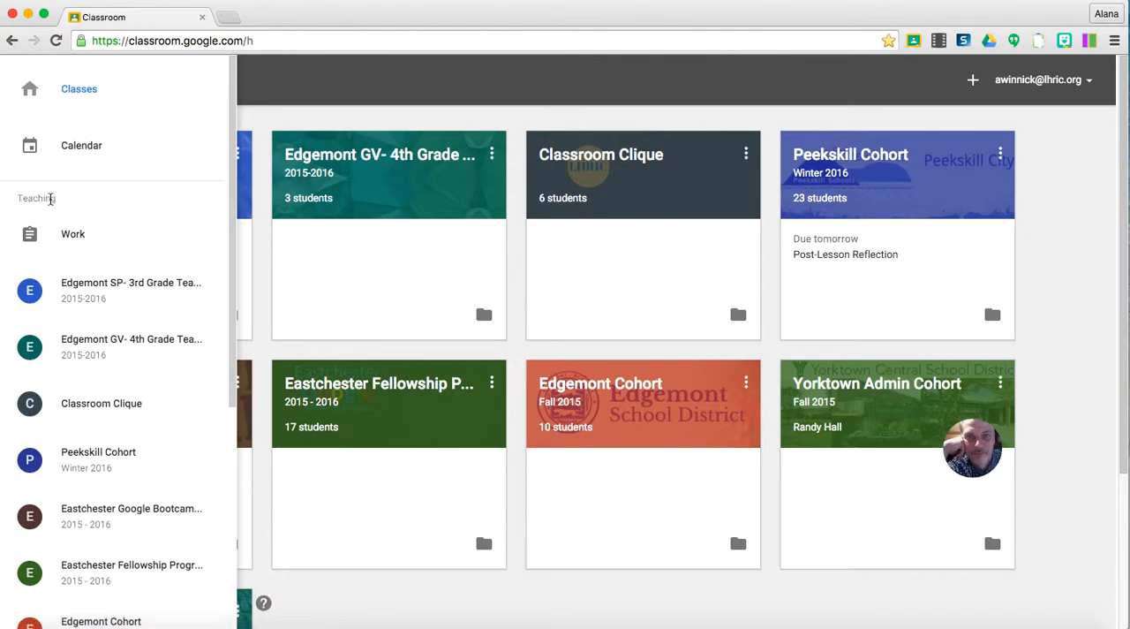
Open the teaching Work overview and filter it to the Edgemont SP- 3rd Grade Teachers class.
{"action": "left_click", "coordinate": [79, 251]}
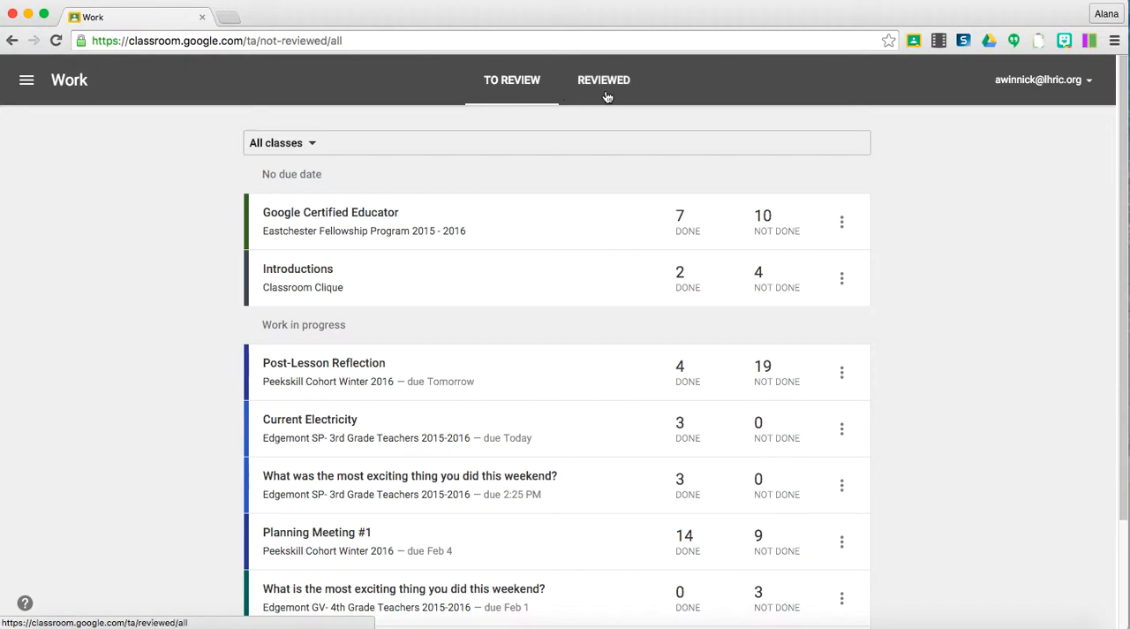
{"action": "left_click", "coordinate": [298, 144]}
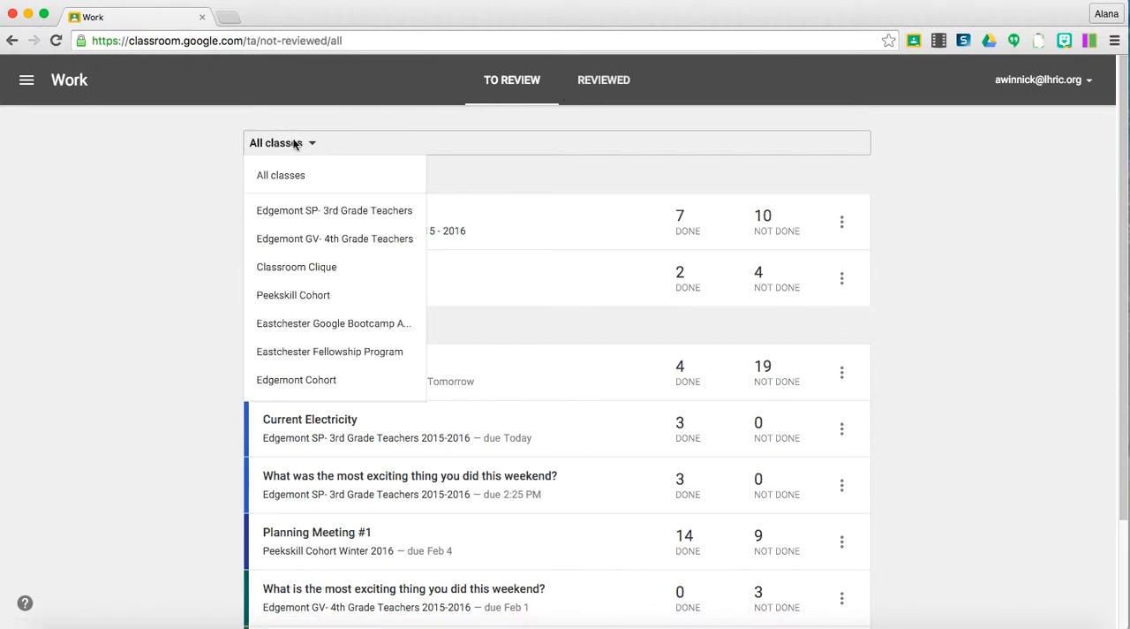
{"action": "left_click", "coordinate": [290, 216]}
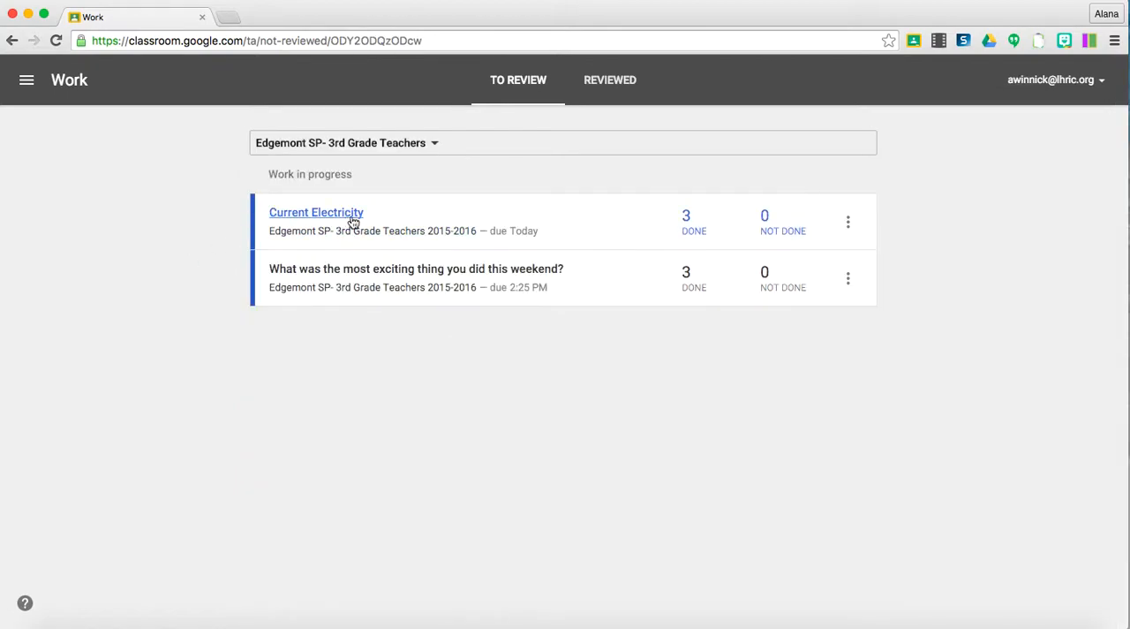
{"action": "left_click", "coordinate": [850, 223]}
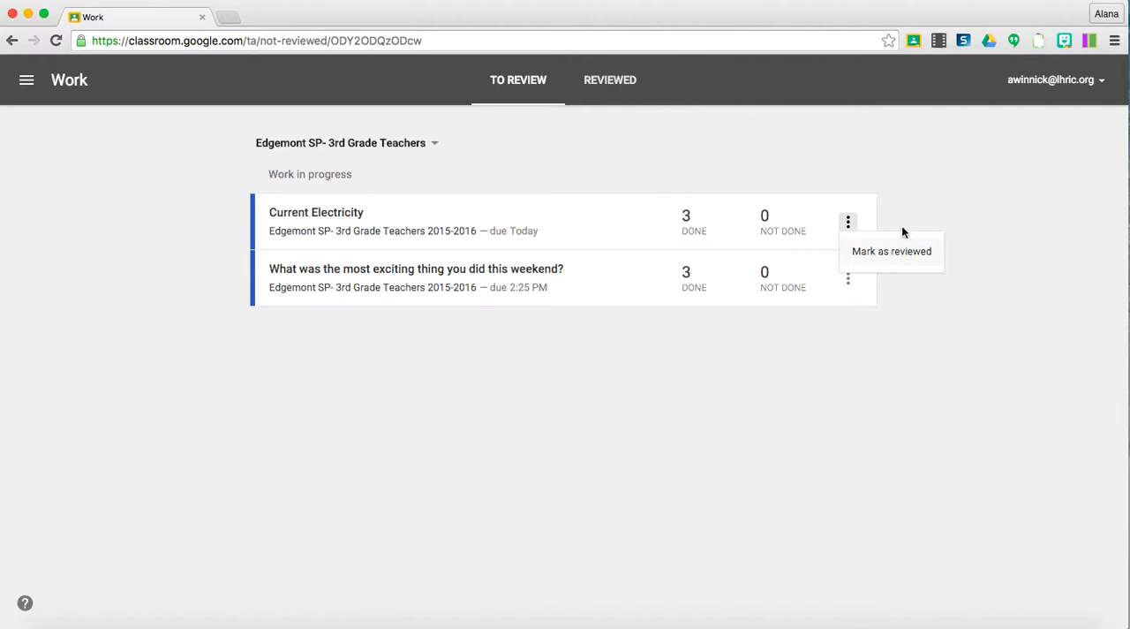
{"action": "left_click", "coordinate": [934, 189]}
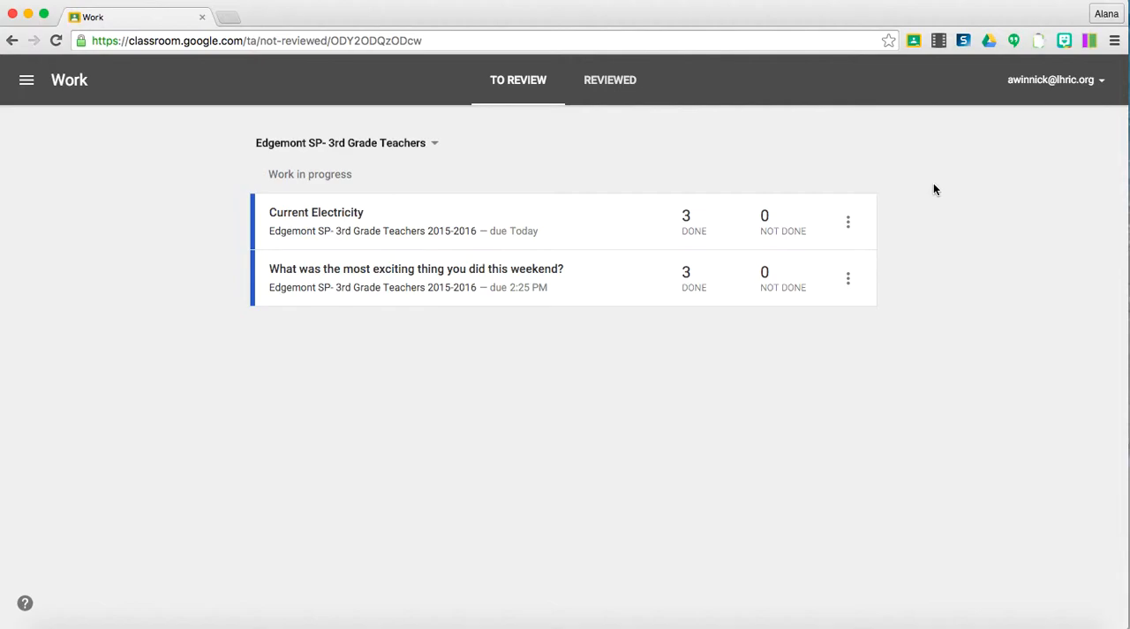
{"action": "left_click", "coordinate": [848, 222]}
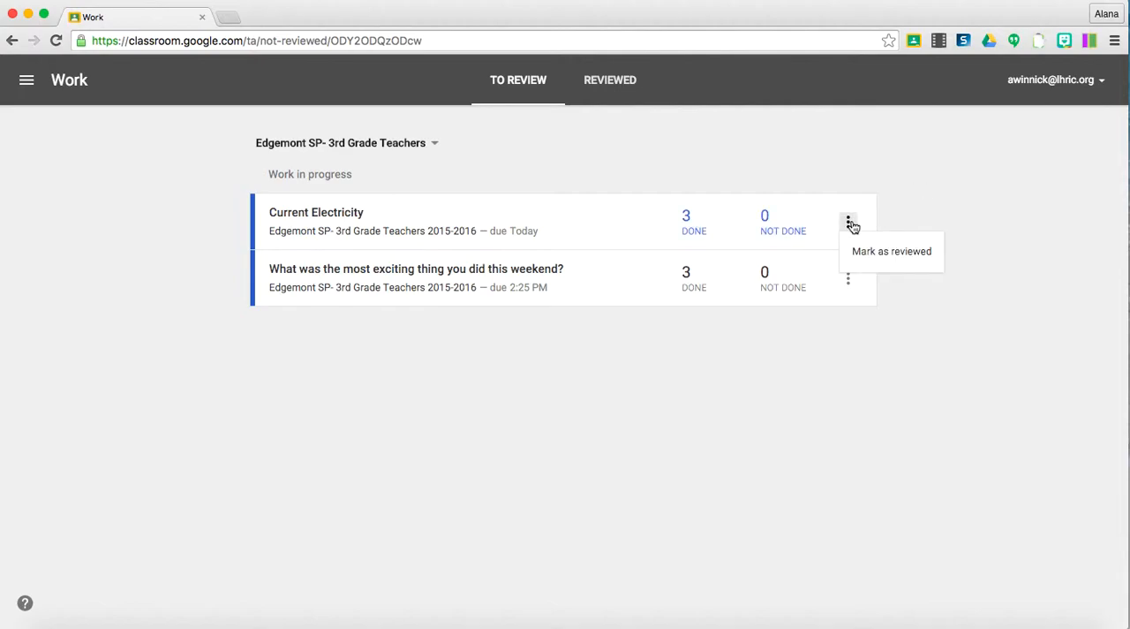
{"action": "left_click", "coordinate": [901, 183]}
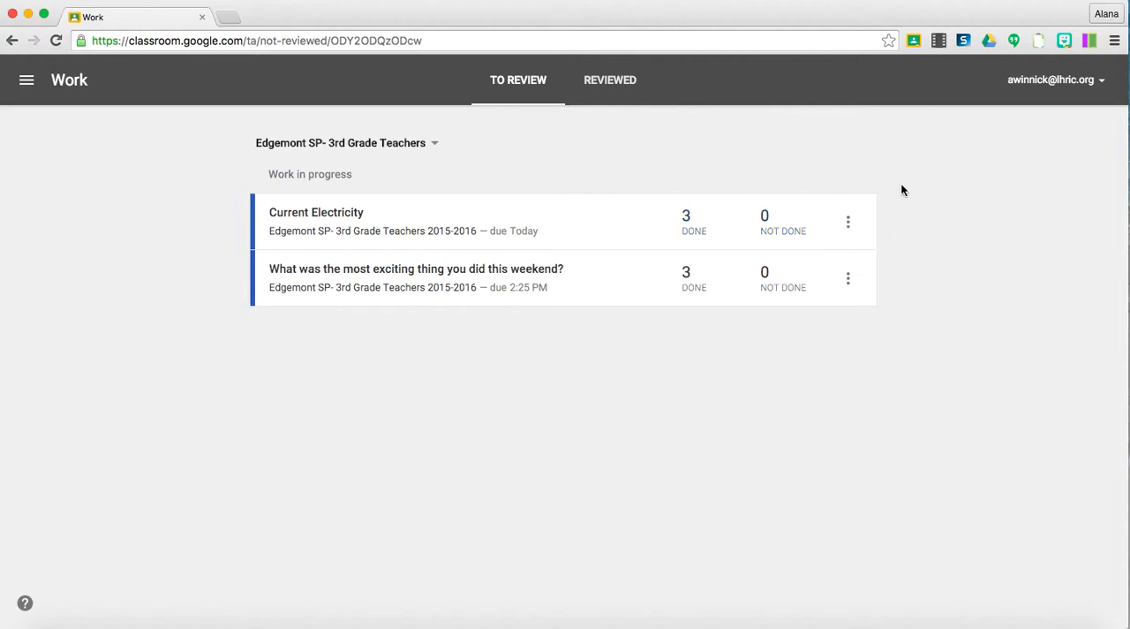
Open the student work for the Current Electricity assignment and update its point value to 100.
{"action": "left_click", "coordinate": [313, 213]}
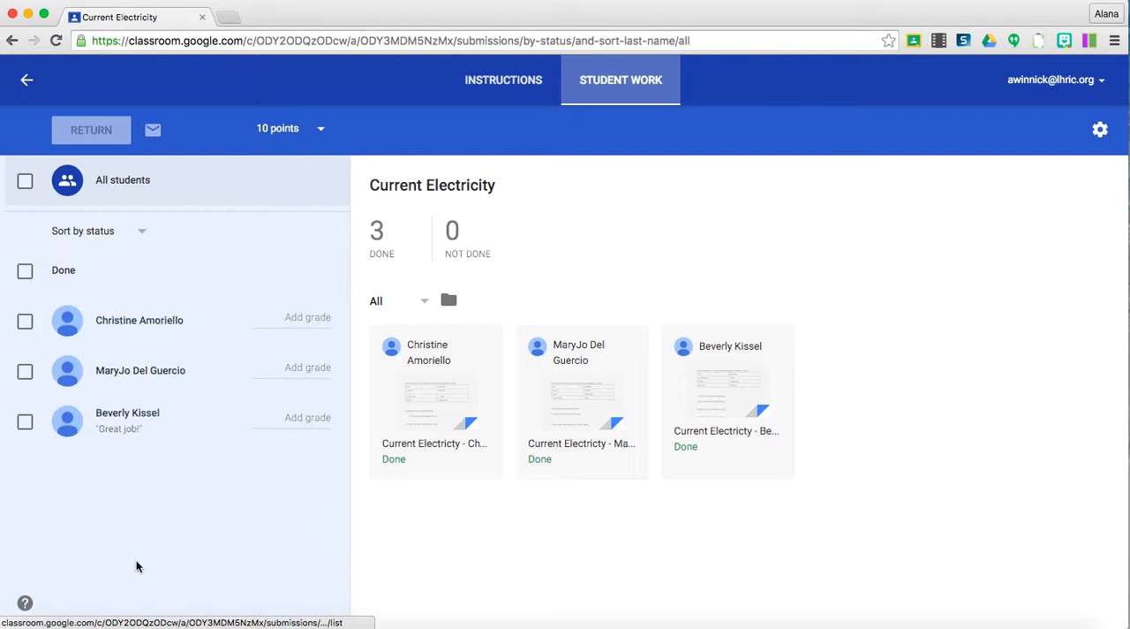
{"action": "left_click", "coordinate": [276, 130]}
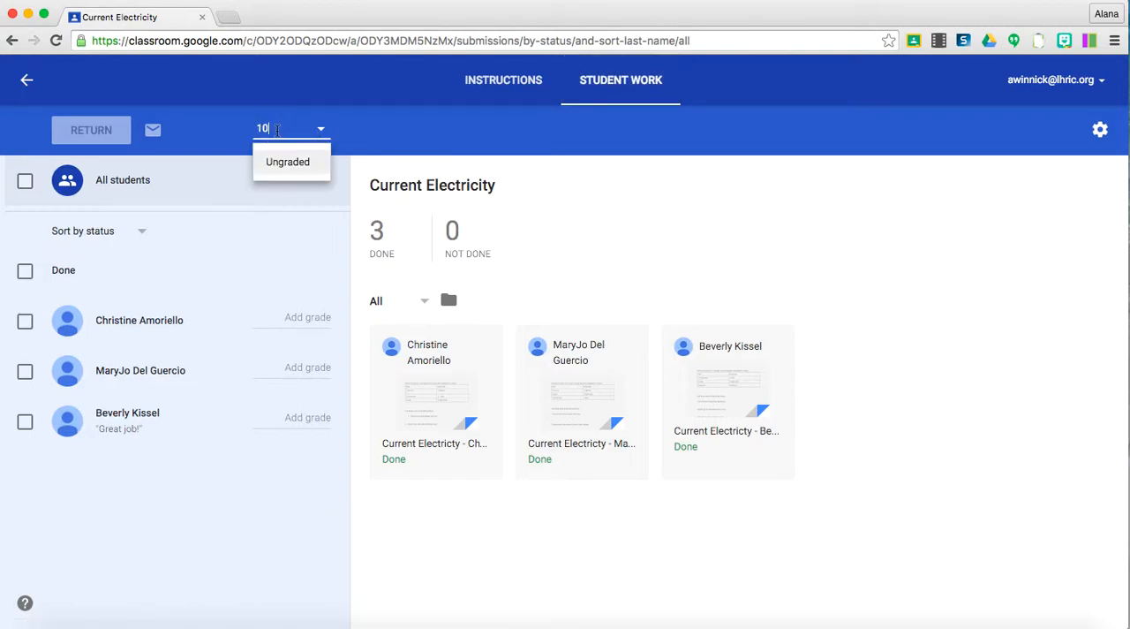
{"action": "type", "text": "0"}
{"action": "key", "text": "Return"}
{"action": "left_click", "coordinate": [706, 386]}
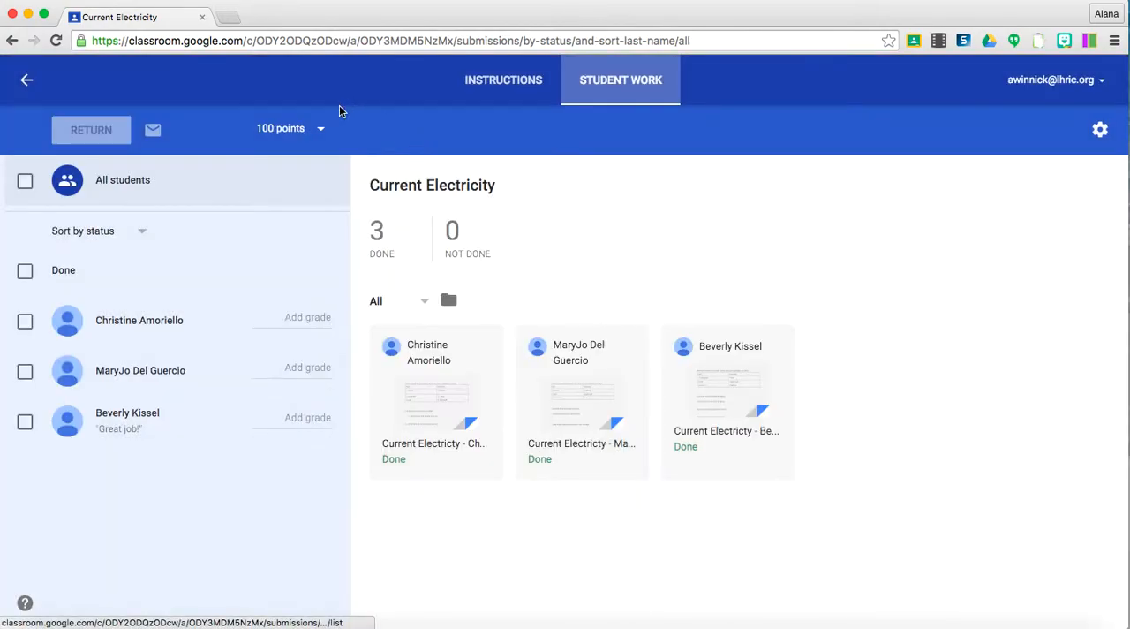
Set the assignment's point value to 5 and confirm the update.
{"action": "left_click", "coordinate": [311, 128]}
{"action": "left_click", "coordinate": [284, 120]}
{"action": "left_click_drag", "start_coordinate": [282, 127], "coordinate": [223, 127]}
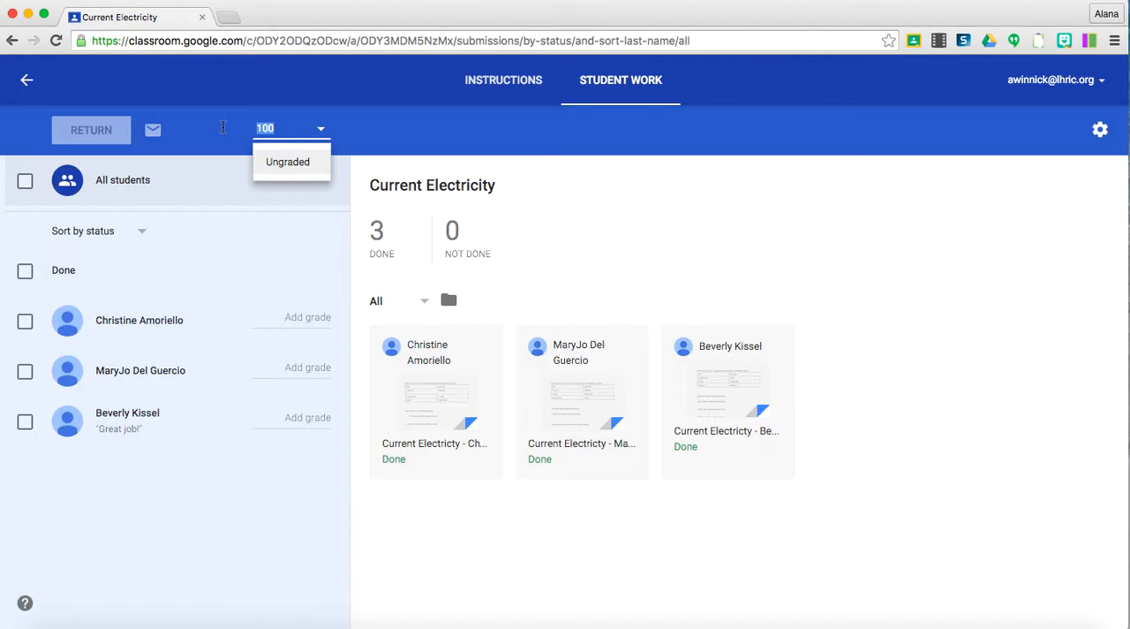
{"action": "type", "text": "5"}
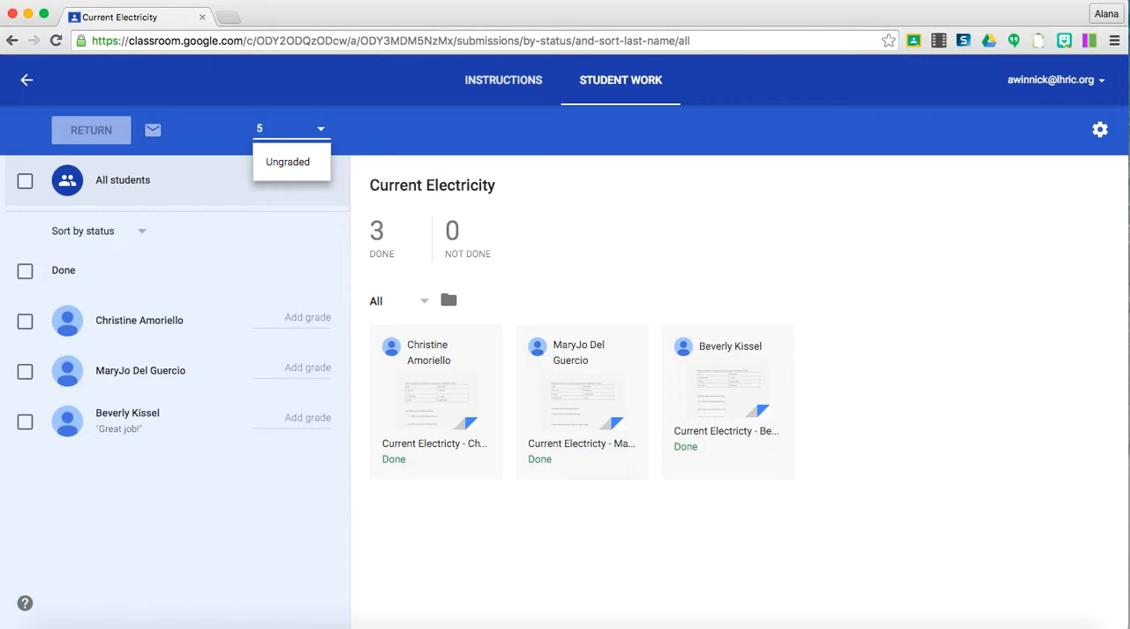
{"action": "key", "text": "Return"}
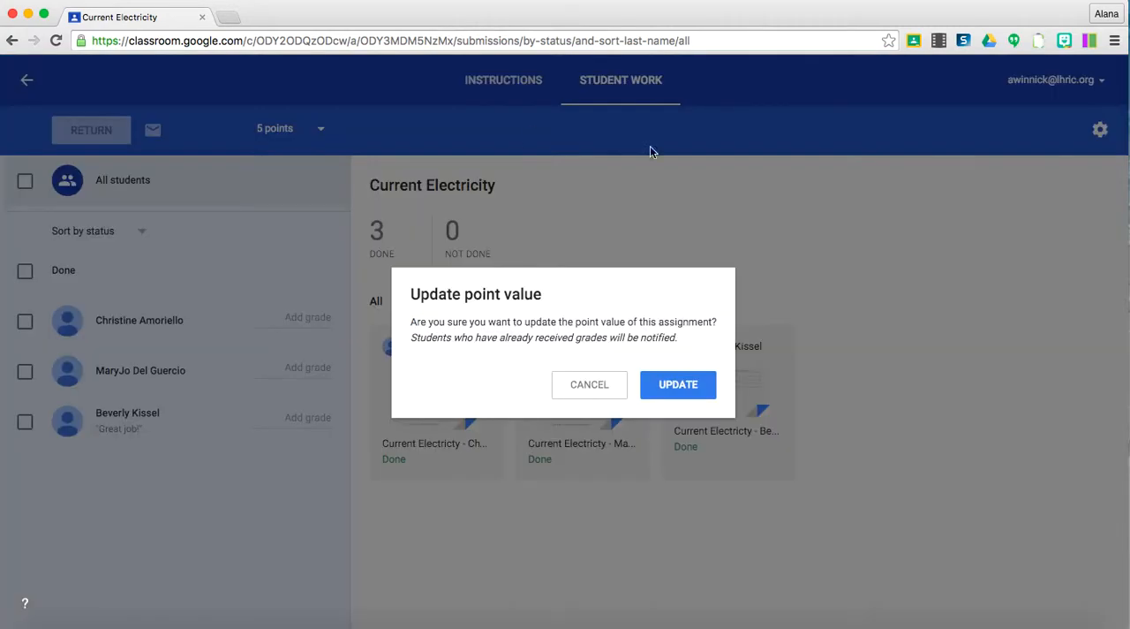
{"action": "left_click", "coordinate": [671, 386]}
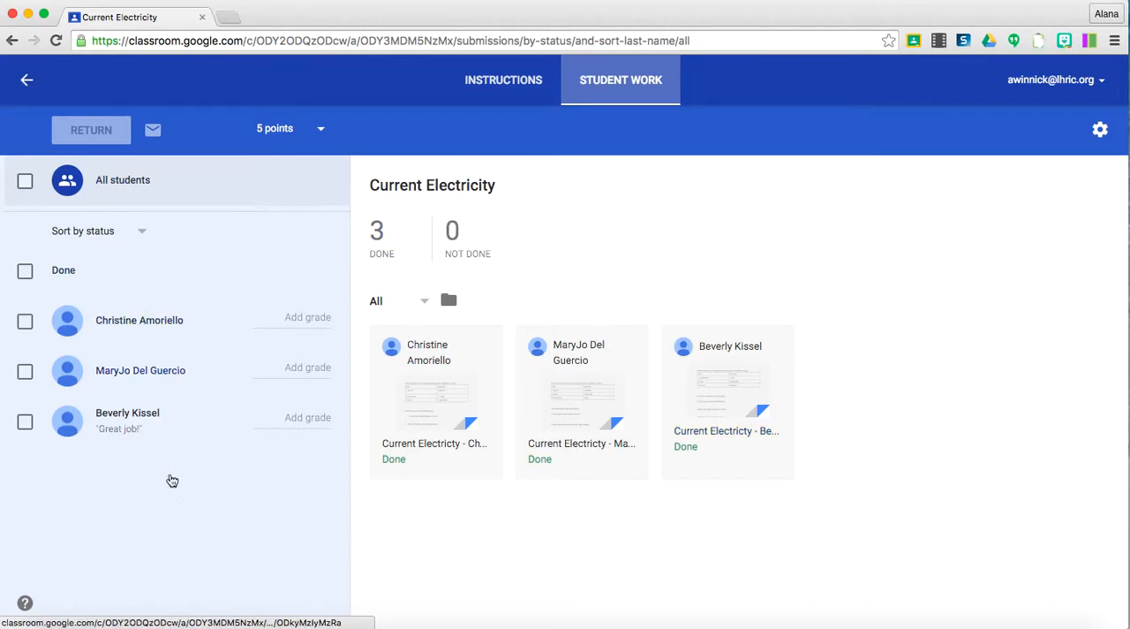
Open the first listed student's submitted Current Electricity document.
{"action": "left_click", "coordinate": [144, 319]}
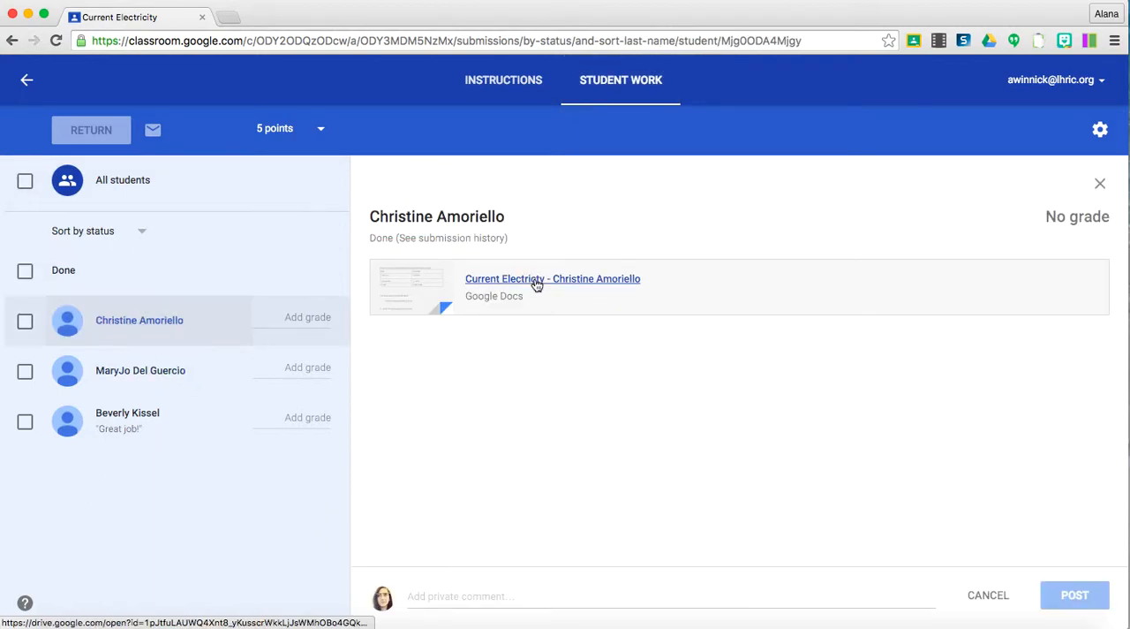
{"action": "left_click", "coordinate": [536, 279]}
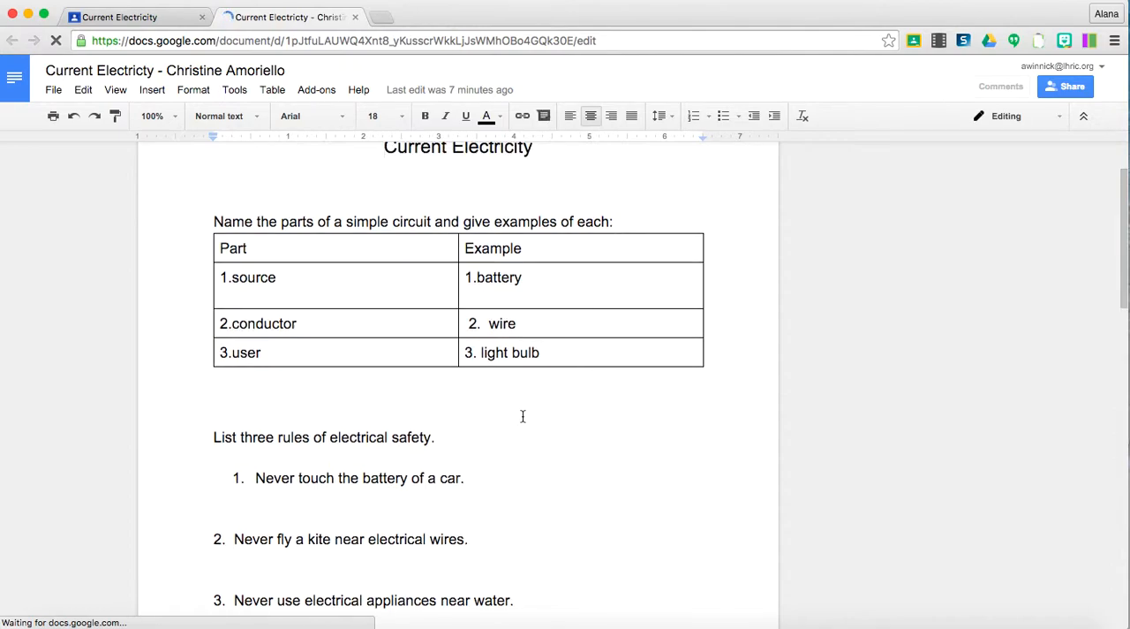
{"action": "scroll", "coordinate": [521, 416], "scroll_direction": "down", "scroll_amount": 2}
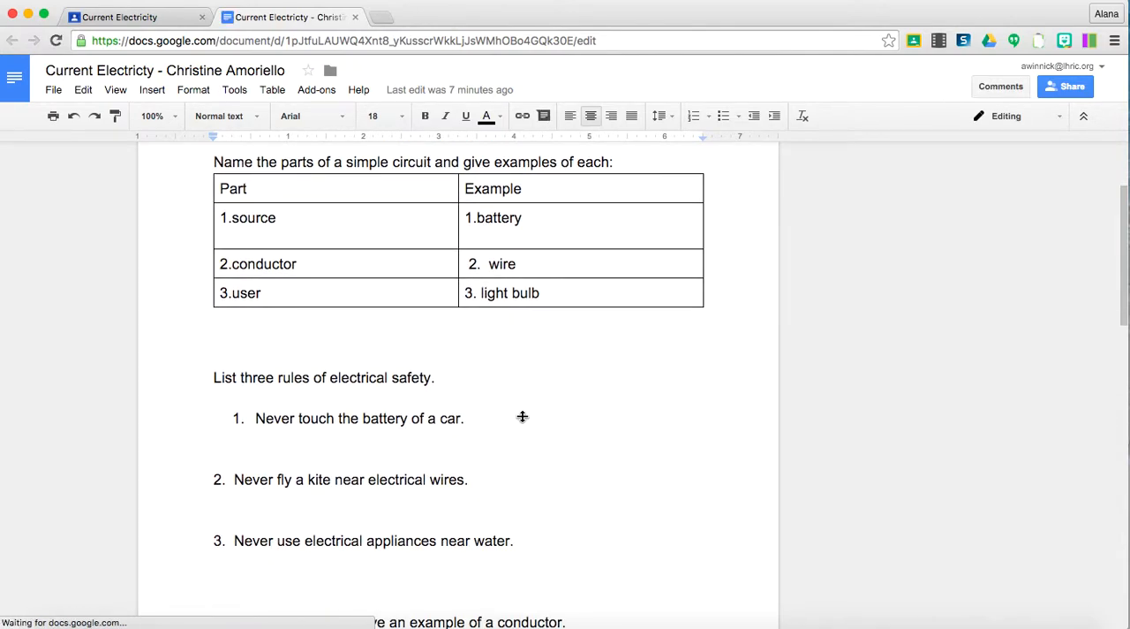
Comment on the second safety rule with the saved Evidence text from Permanent clipboard, "Add supporting evidence from the text.".
{"action": "left_click_drag", "start_coordinate": [491, 479], "coordinate": [207, 478]}
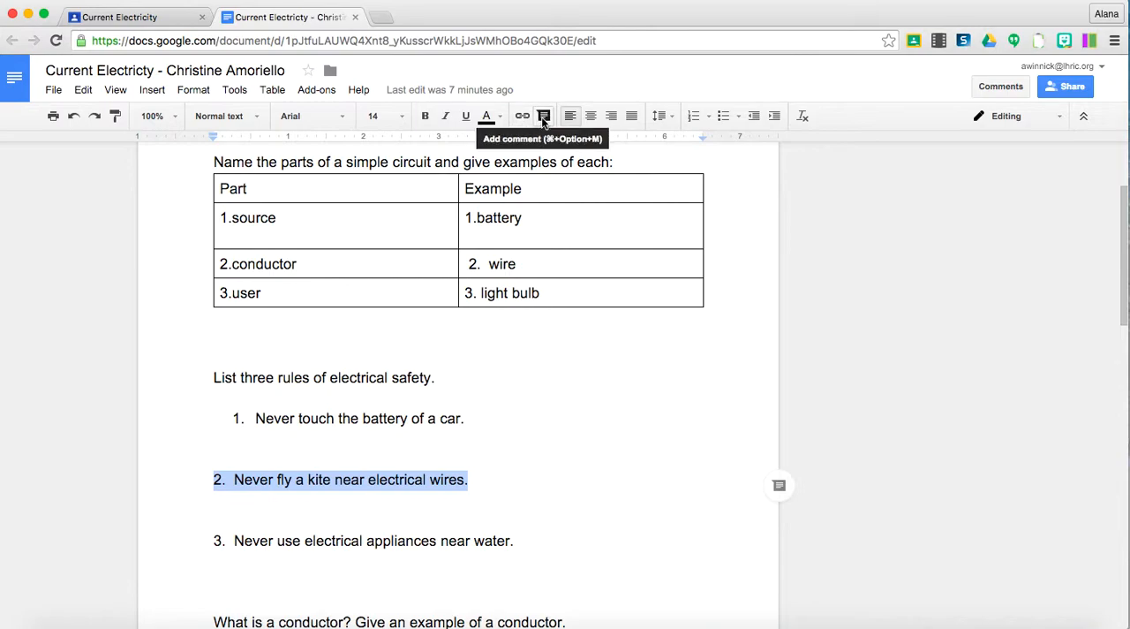
{"action": "left_click", "coordinate": [780, 485]}
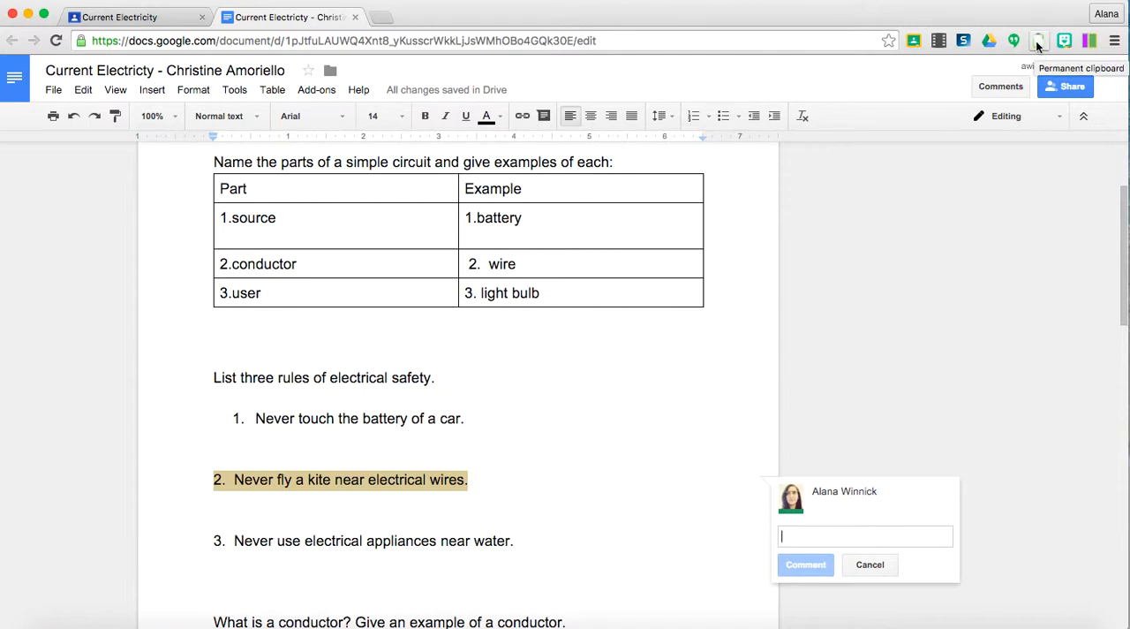
{"action": "right_click", "coordinate": [794, 536]}
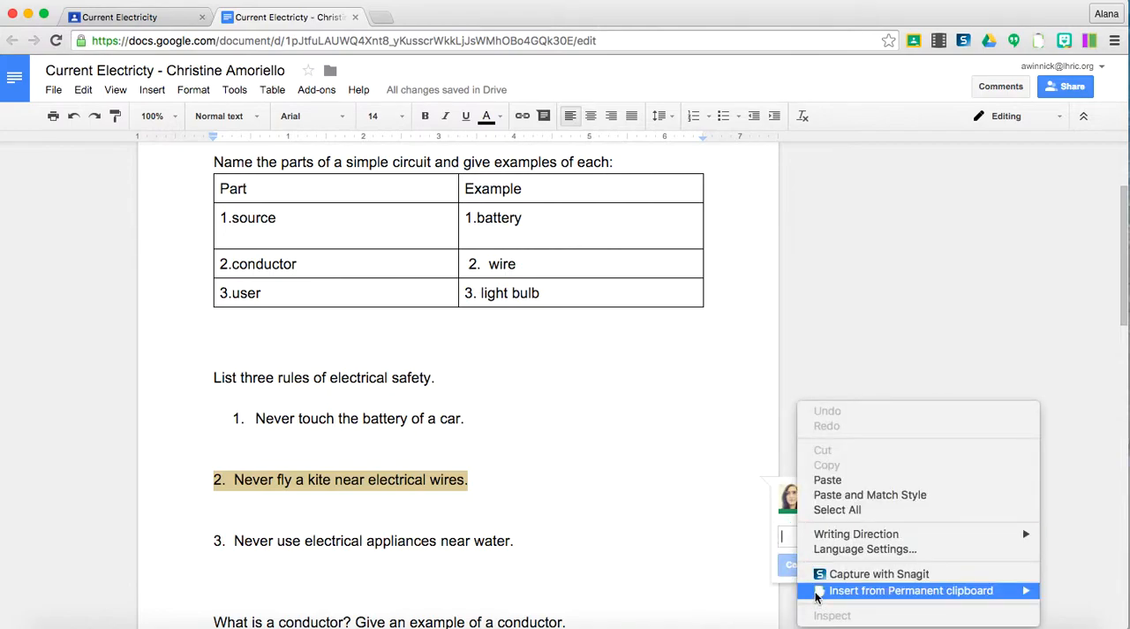
{"action": "mouse_move", "coordinate": [817, 597]}
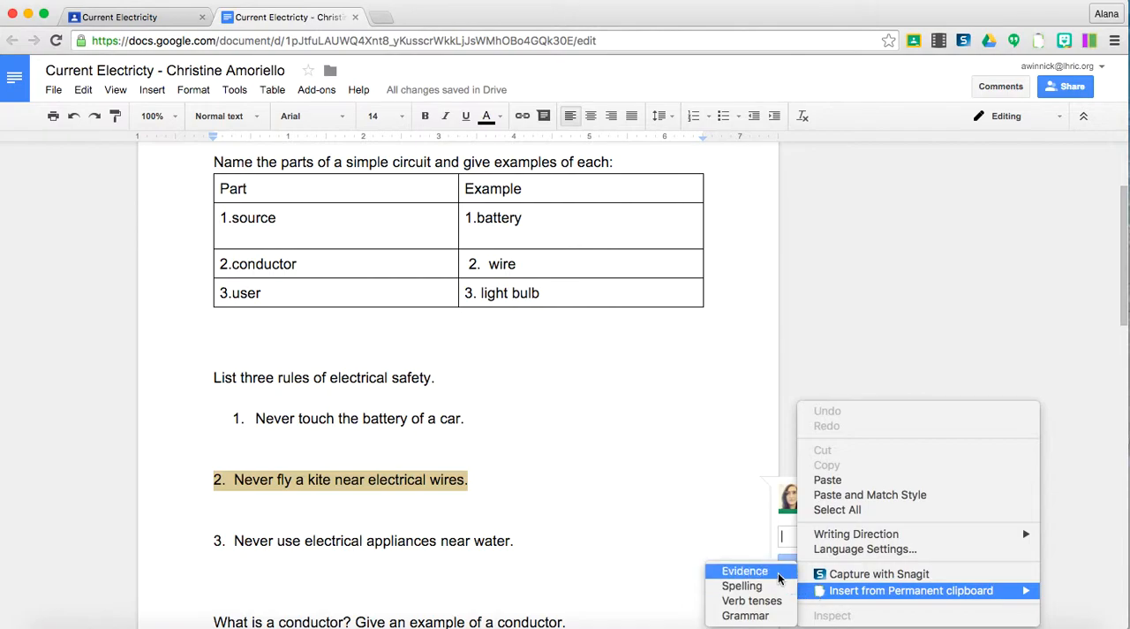
{"action": "left_click", "coordinate": [780, 576]}
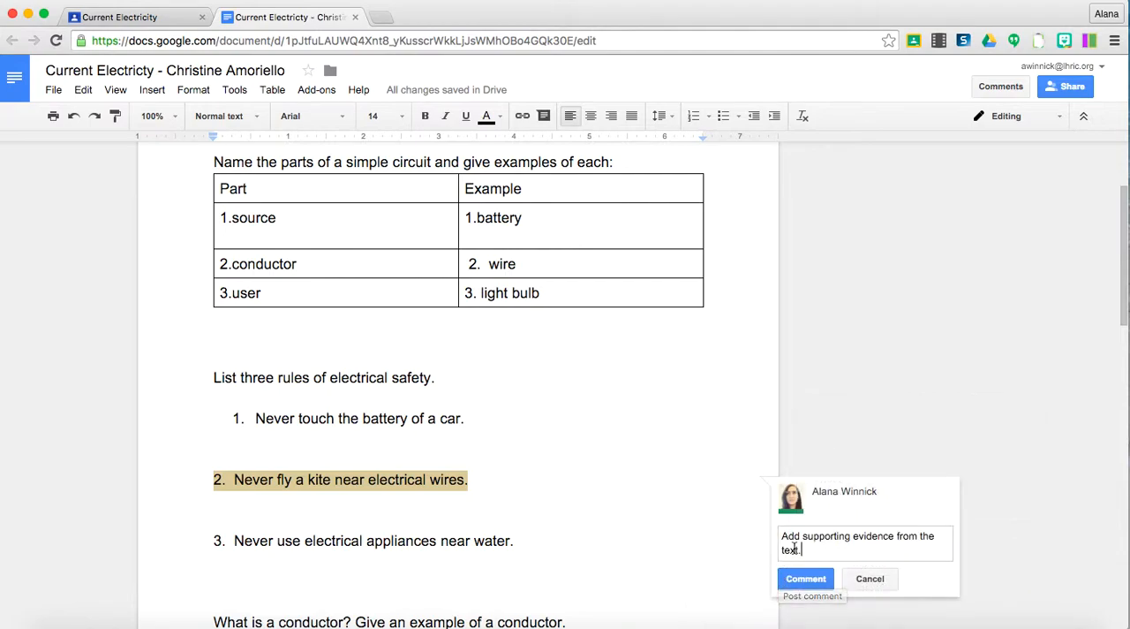
{"action": "left_click", "coordinate": [807, 580]}
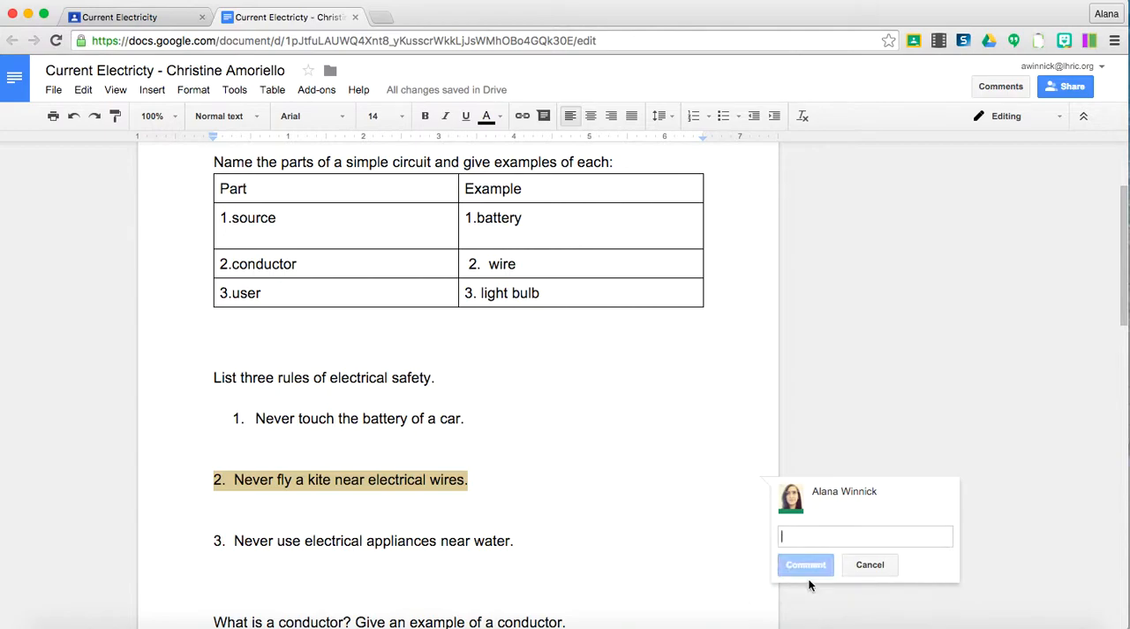
Switch the document from Editing to Suggesting mode.
{"action": "scroll", "coordinate": [577, 489], "scroll_direction": "down", "scroll_amount": 3}
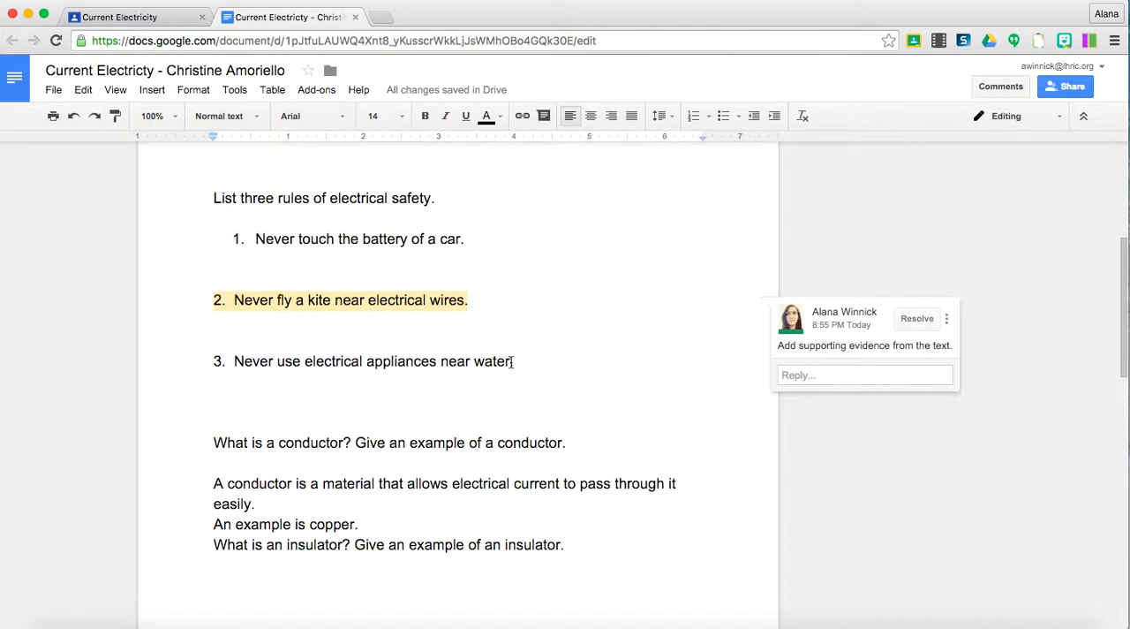
{"action": "left_click", "coordinate": [1028, 116]}
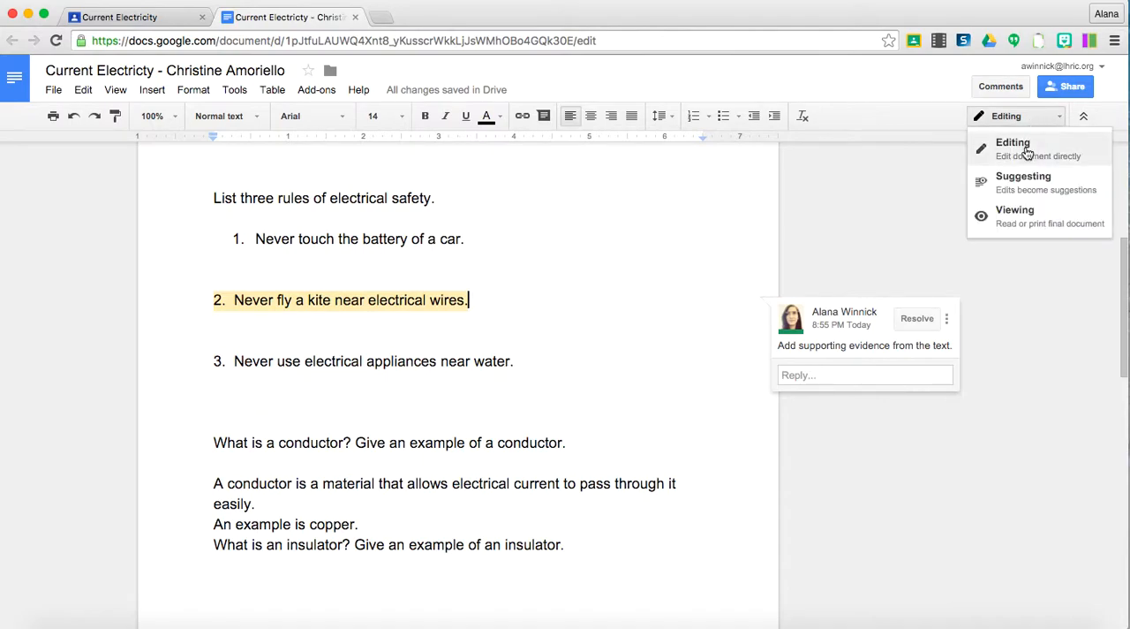
{"action": "left_click", "coordinate": [1020, 178]}
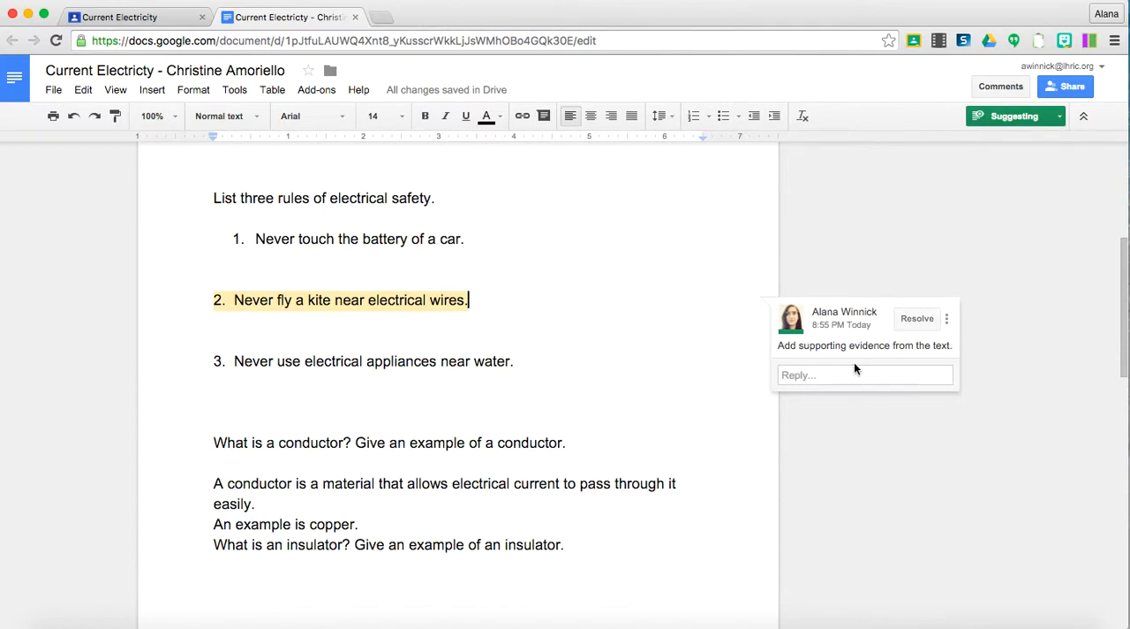
Suggest replacing "water" with "land" in the third safety rule, and reject that suggestion.
{"action": "left_click", "coordinate": [511, 363]}
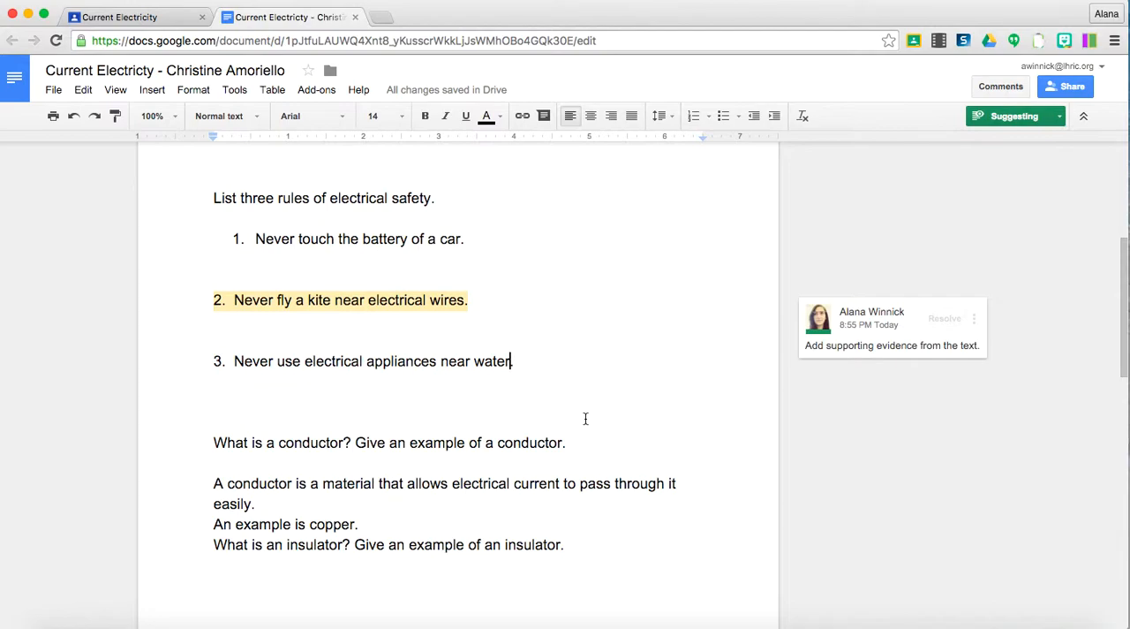
{"action": "key", "text": "BackSpace"}
{"action": "key", "text": "BackSpace"}
{"action": "key", "text": "BackSpace"}
{"action": "key", "text": "BackSpace"}
{"action": "key", "text": "BackSpace"}
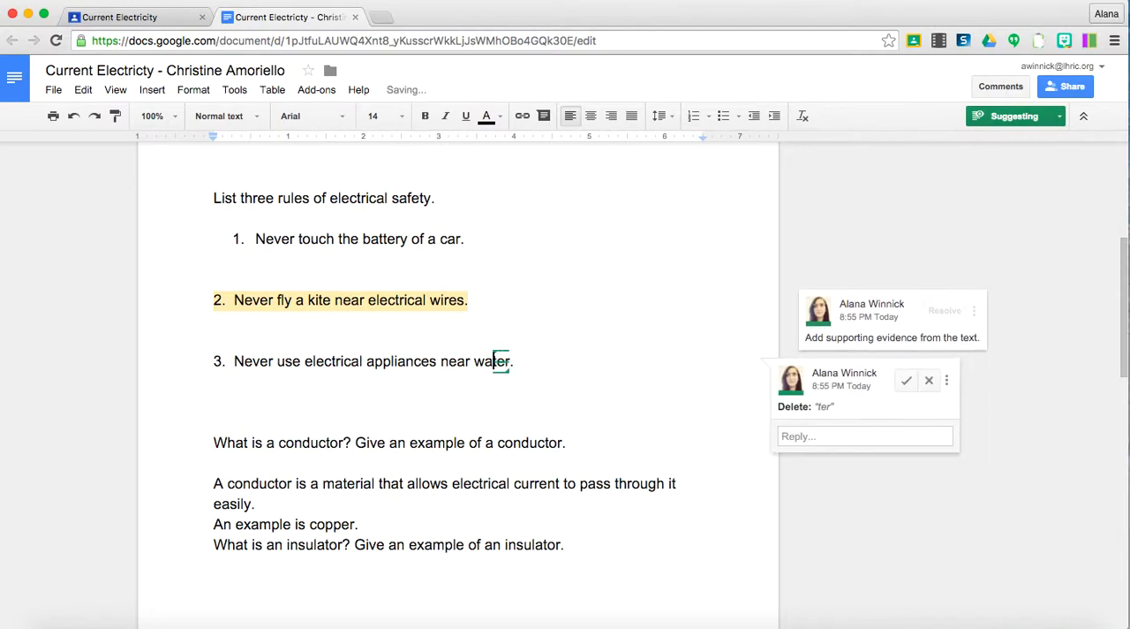
{"action": "type", "text": "land"}
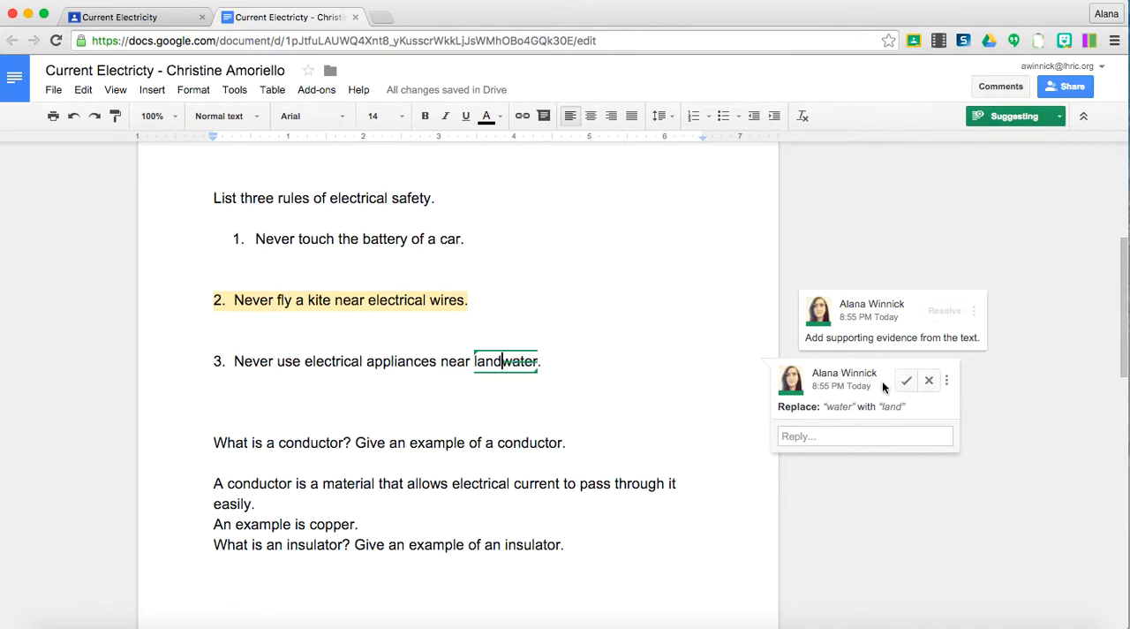
{"action": "left_click", "coordinate": [929, 381]}
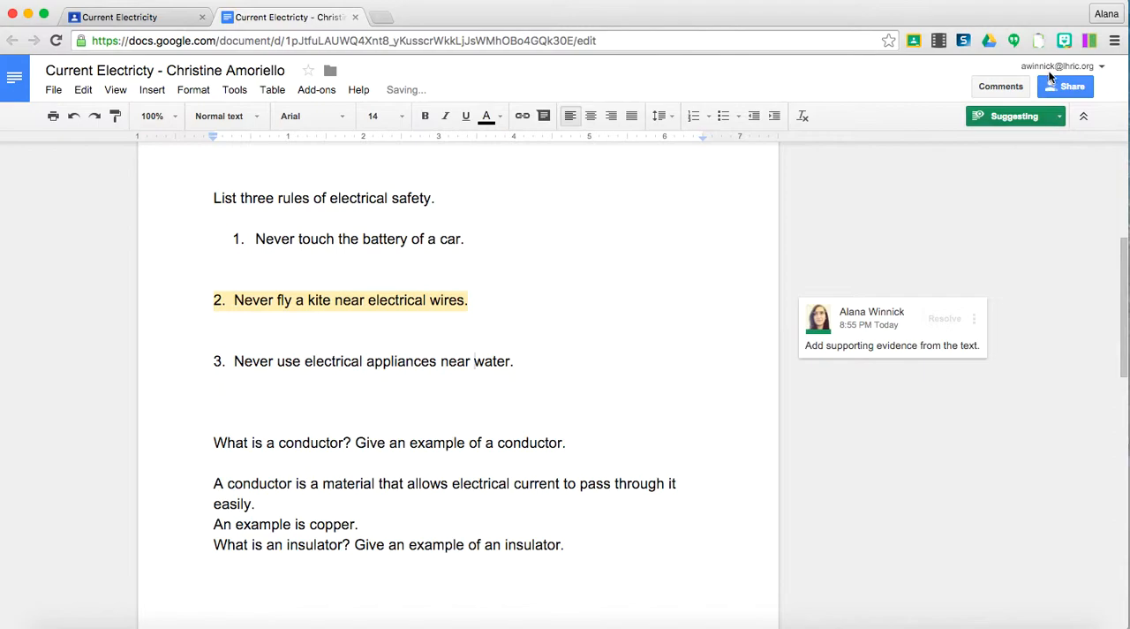
Check the document's comments and look over the student's answers.
{"action": "left_click", "coordinate": [1004, 87]}
{"action": "scroll", "coordinate": [1007, 340], "scroll_direction": "down", "scroll_amount": 3}
{"action": "scroll", "coordinate": [967, 293], "scroll_direction": "up", "scroll_amount": 2}
{"action": "left_click", "coordinate": [674, 246]}
{"action": "scroll", "coordinate": [432, 305], "scroll_direction": "down", "scroll_amount": 3}
{"action": "scroll", "coordinate": [432, 306], "scroll_direction": "up", "scroll_amount": 7}
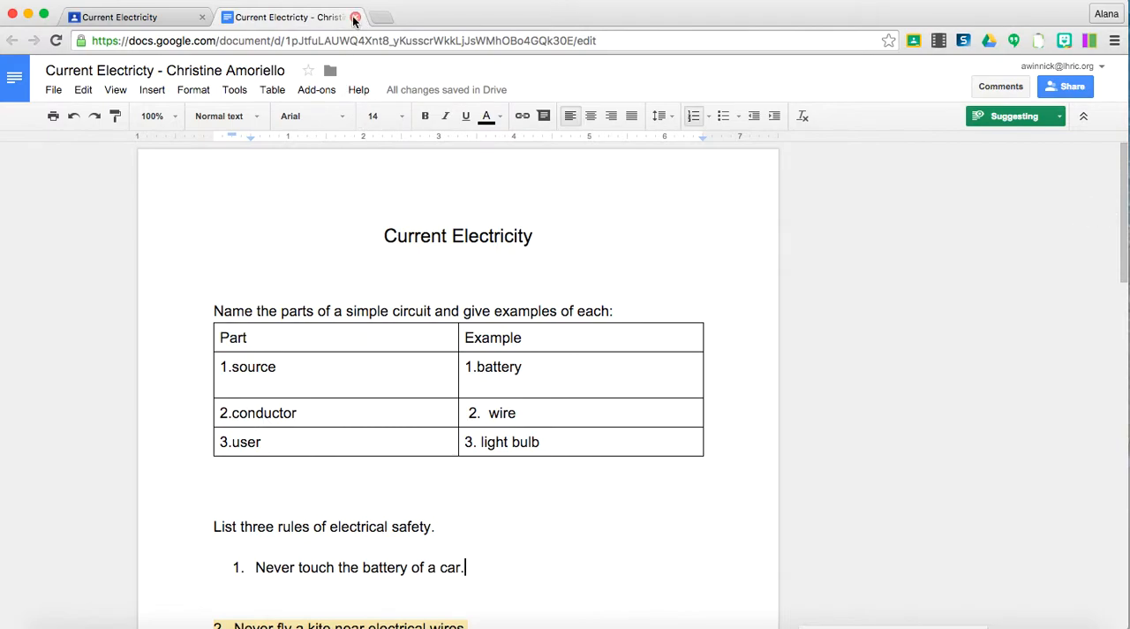
Close the student's document and post the private comment "Great job!" on the submission.
{"action": "left_click", "coordinate": [354, 19]}
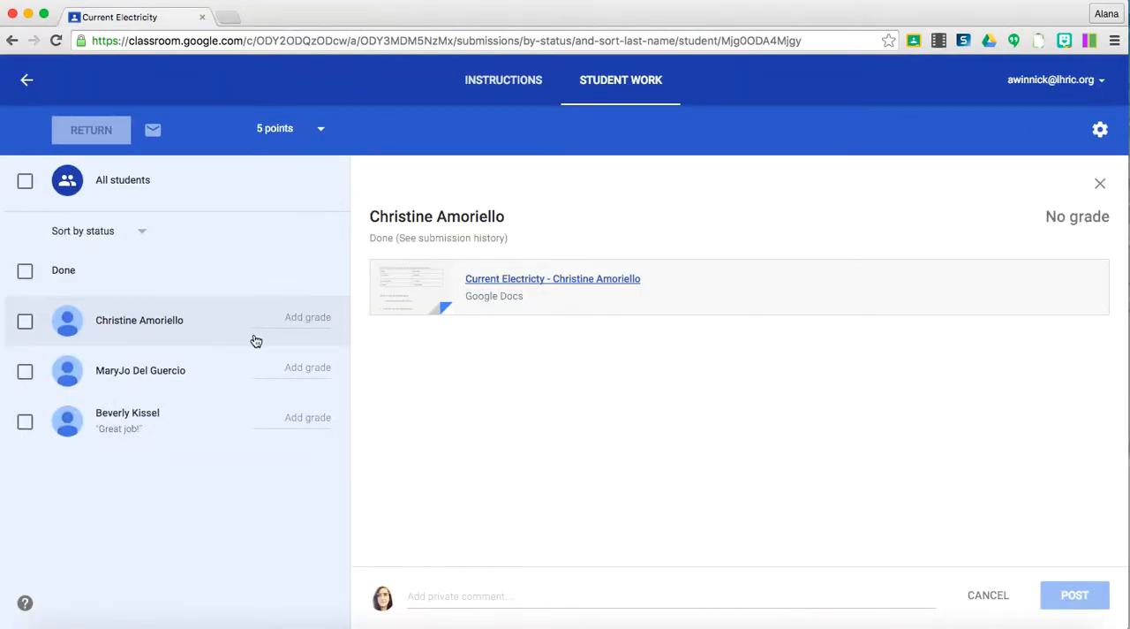
{"action": "left_click", "coordinate": [425, 599]}
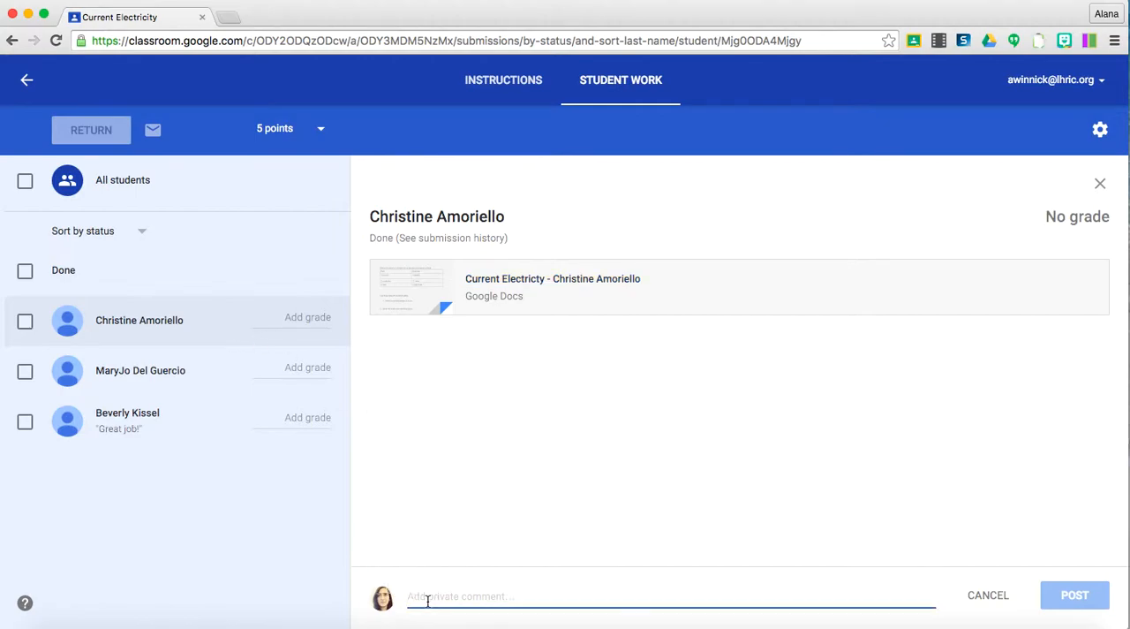
{"action": "type", "text": "Great job!"}
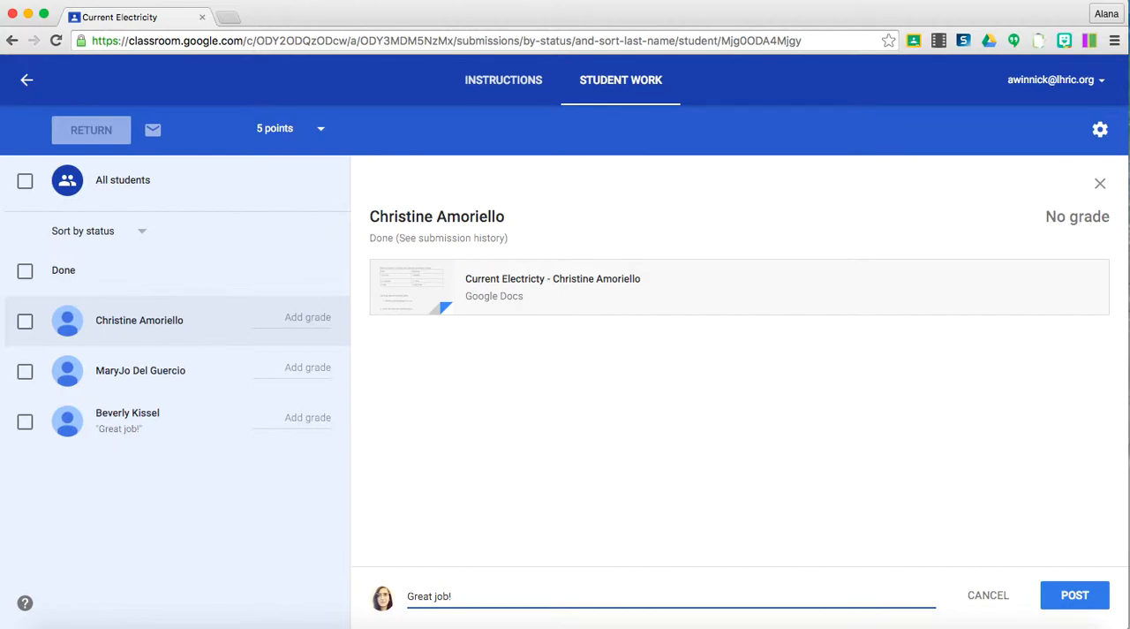
{"action": "left_click", "coordinate": [1066, 601]}
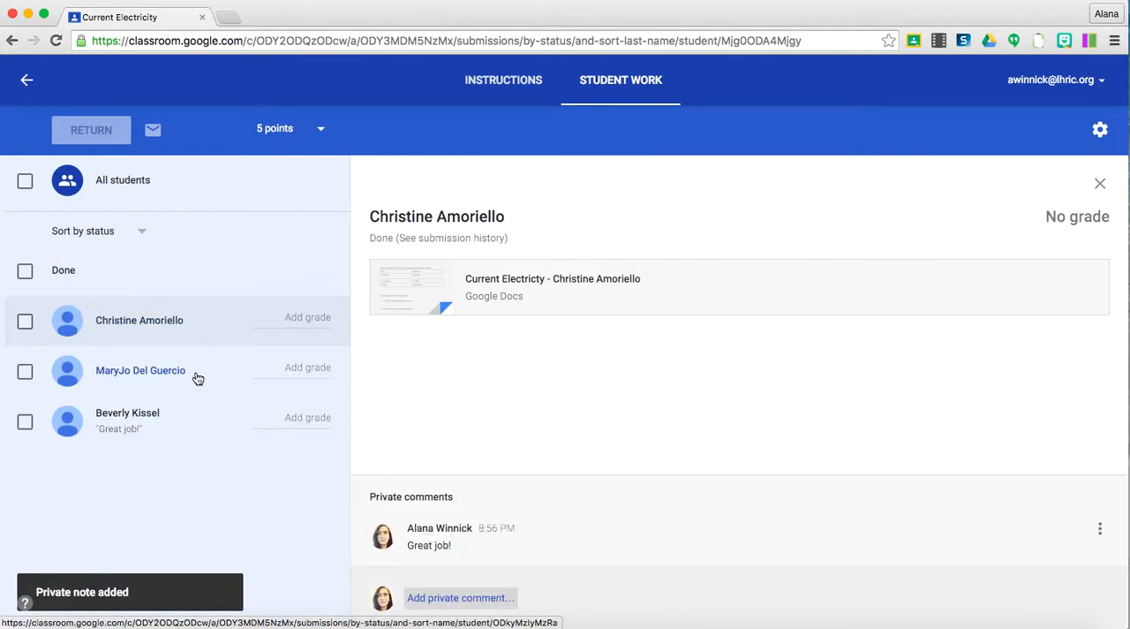
Enter a grade of 4 out of 5 for the first student's submission.
{"action": "left_click", "coordinate": [308, 318]}
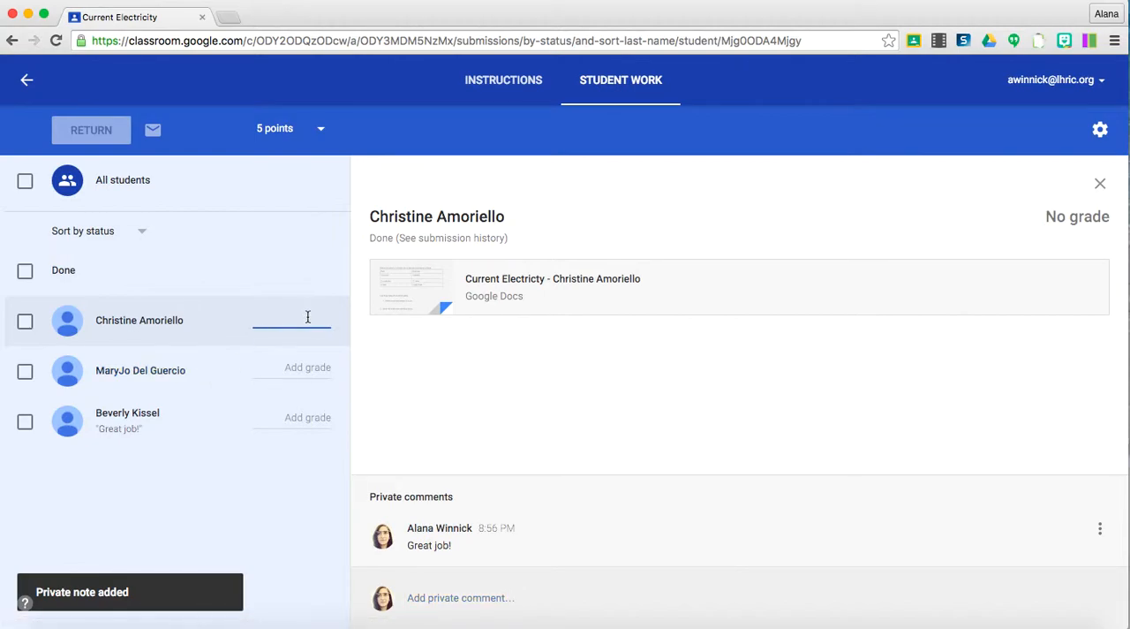
{"action": "type", "text": "5"}
{"action": "key", "text": "BackSpace"}
{"action": "type", "text": "4"}
Open the second student's Current Electricity document and switch it to Suggesting mode.
{"action": "left_click", "coordinate": [200, 371]}
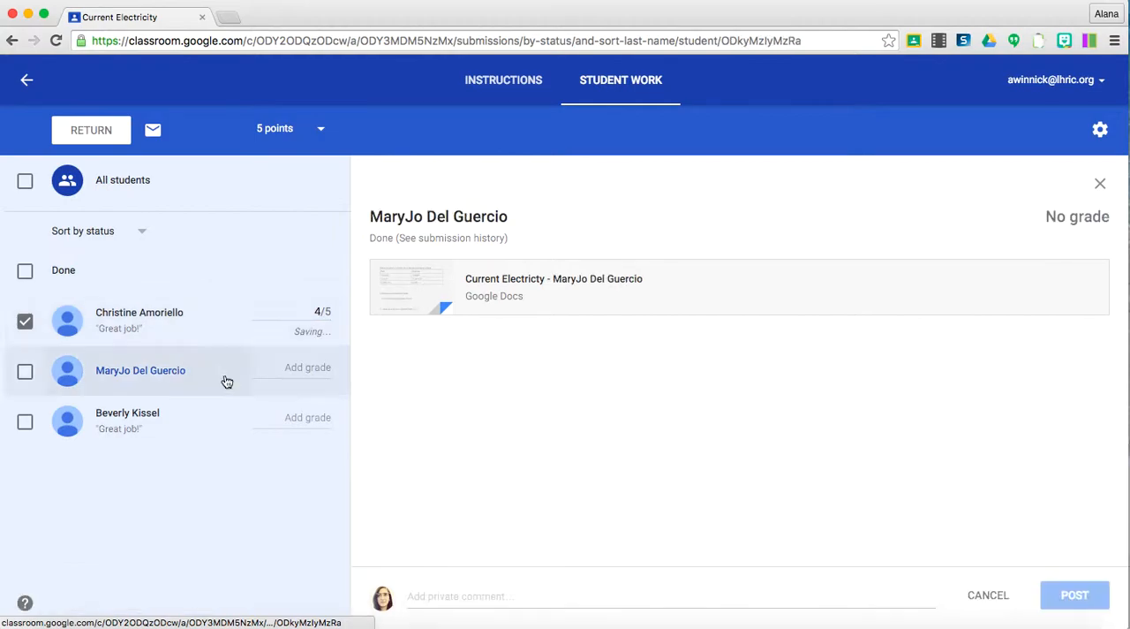
{"action": "left_click", "coordinate": [515, 282]}
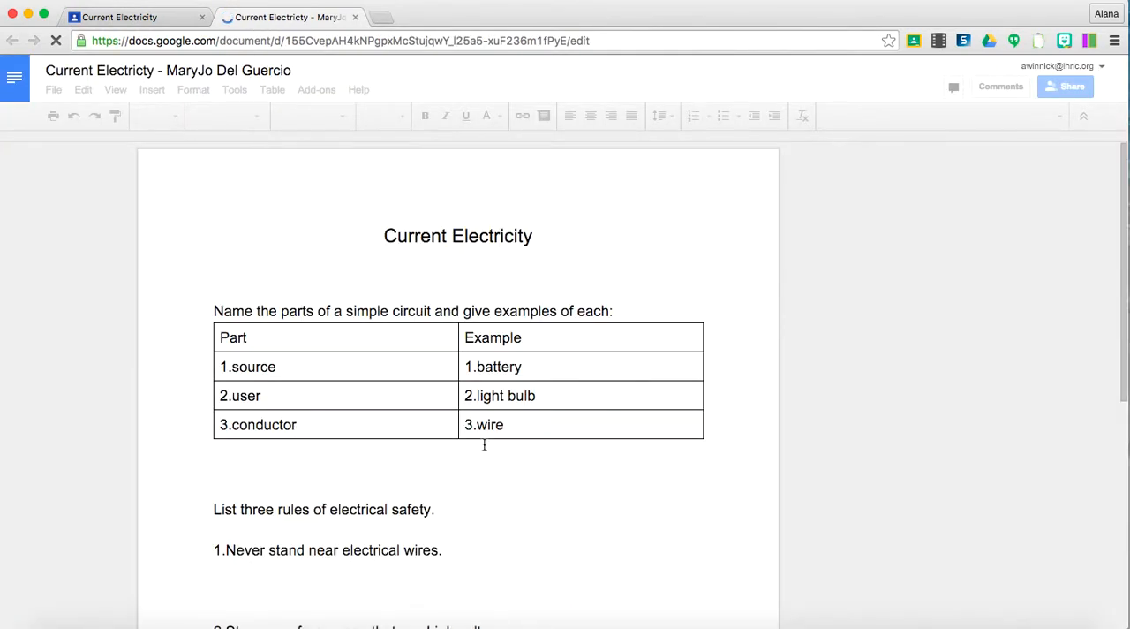
{"action": "scroll", "coordinate": [484, 444], "scroll_direction": "down", "scroll_amount": 5}
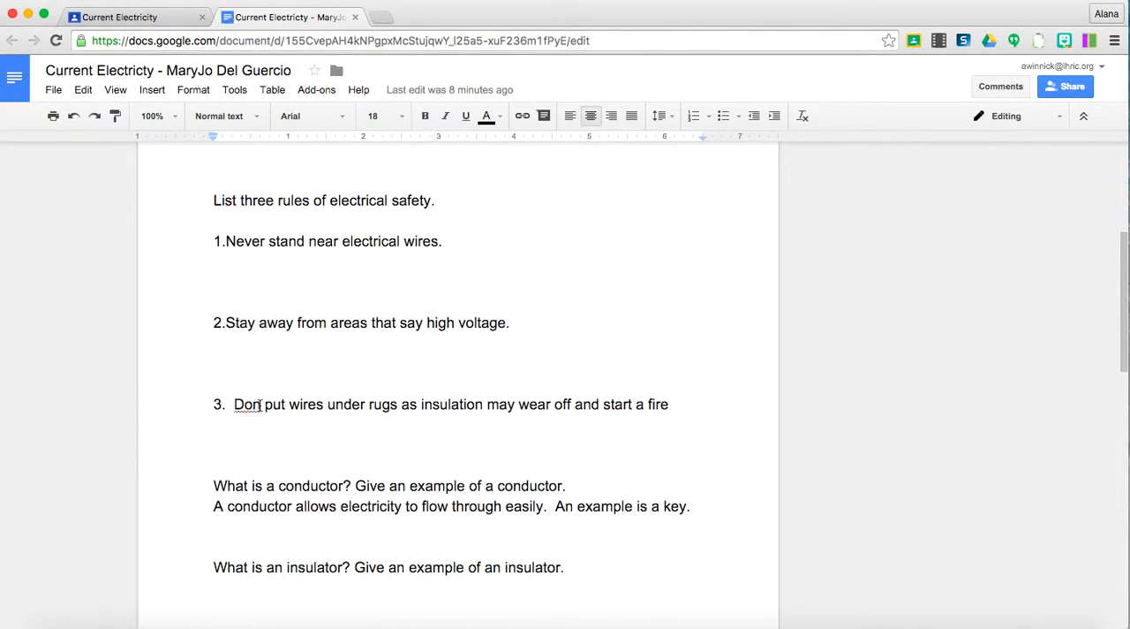
{"action": "left_click", "coordinate": [996, 118]}
{"action": "left_click", "coordinate": [996, 177]}
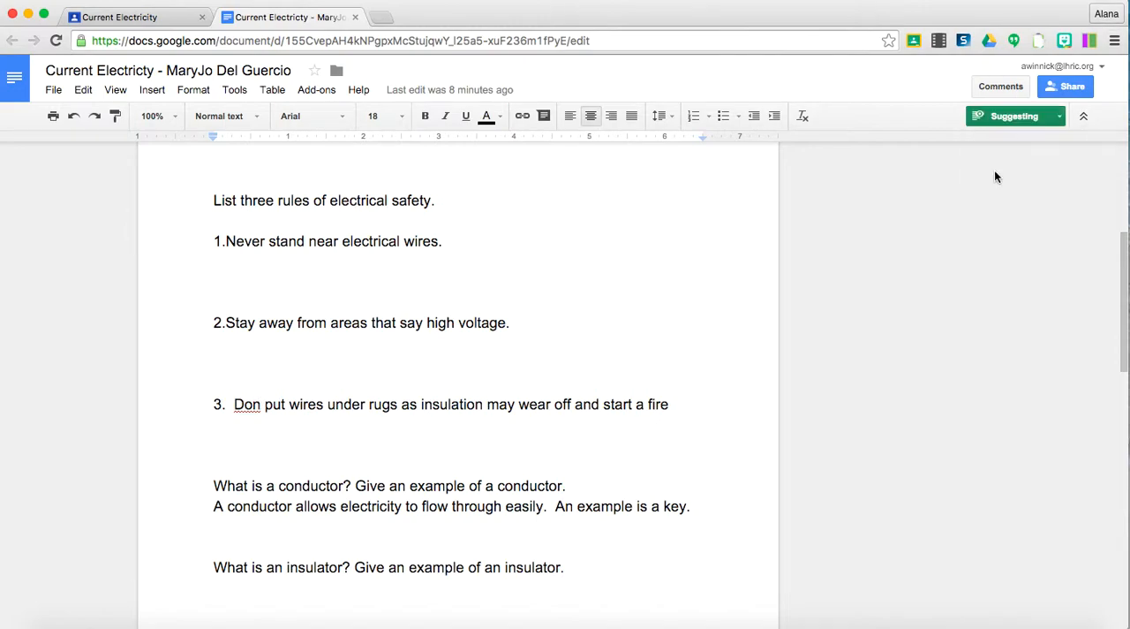
Suggest correcting "Don" to "Don't" in the third safety rule.
{"action": "left_click", "coordinate": [262, 405]}
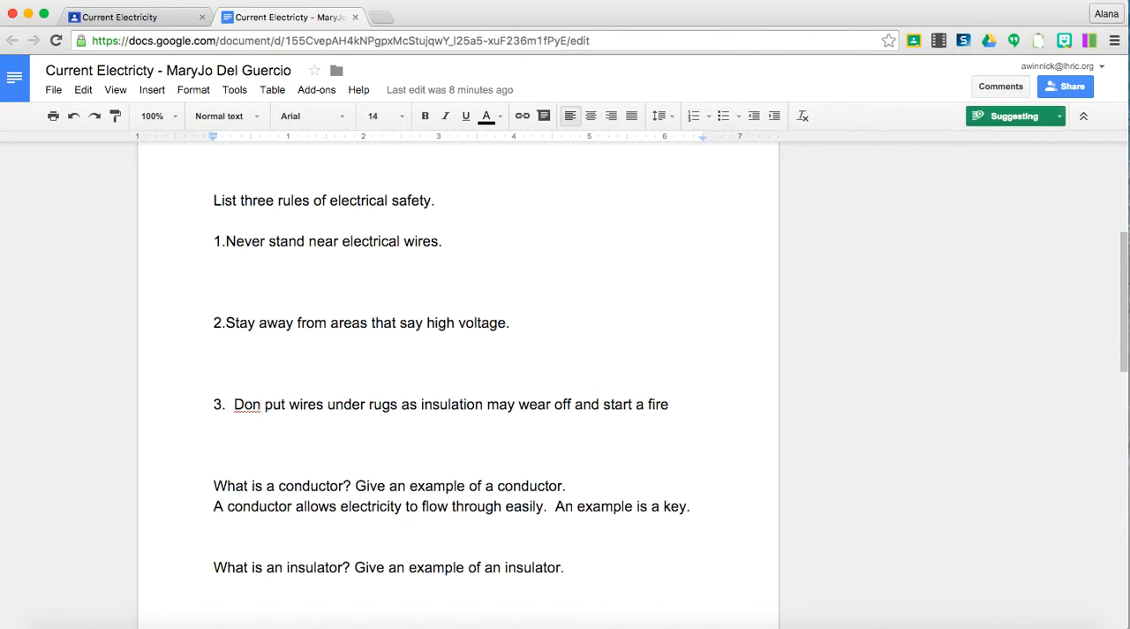
{"action": "type", "text": "'t"}
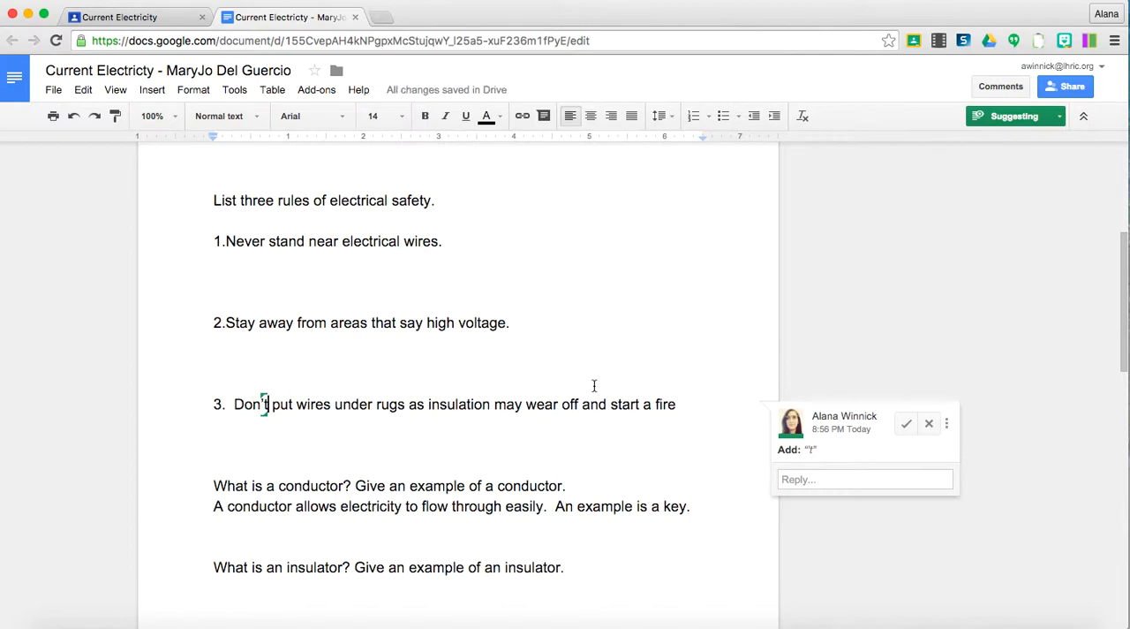
{"action": "left_click", "coordinate": [570, 404]}
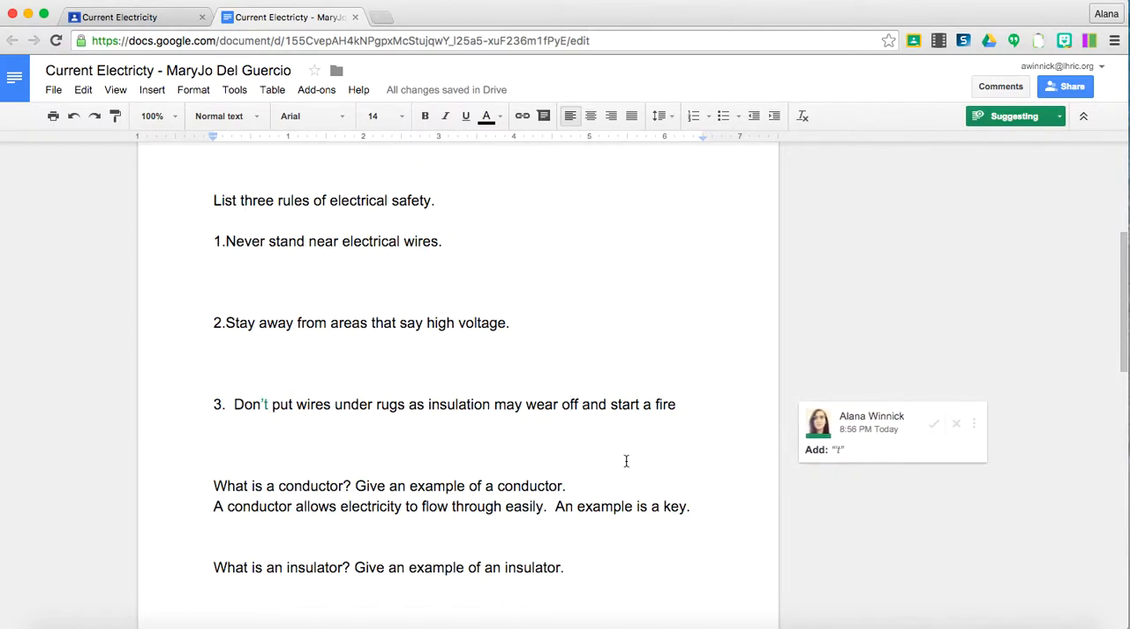
Comment on the insulator answer with the saved Verb tenses feedback, "Check your verb tenses.".
{"action": "scroll", "coordinate": [626, 461], "scroll_direction": "down", "scroll_amount": 1}
{"action": "scroll", "coordinate": [626, 461], "scroll_direction": "down", "scroll_amount": 3}
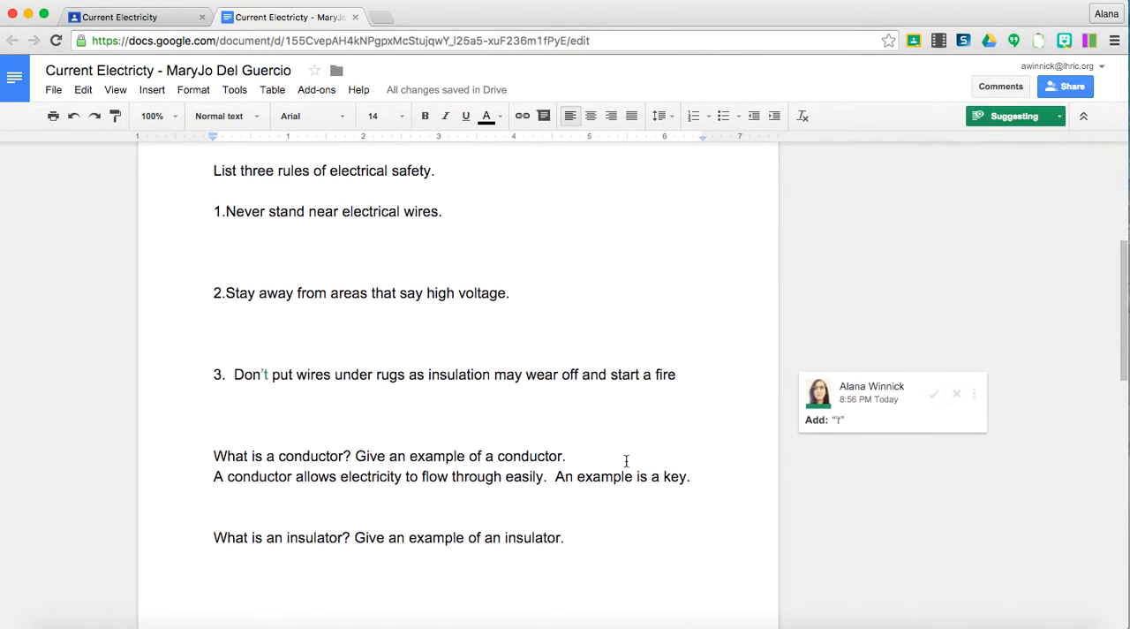
{"action": "scroll", "coordinate": [592, 484], "scroll_direction": "down", "scroll_amount": 5}
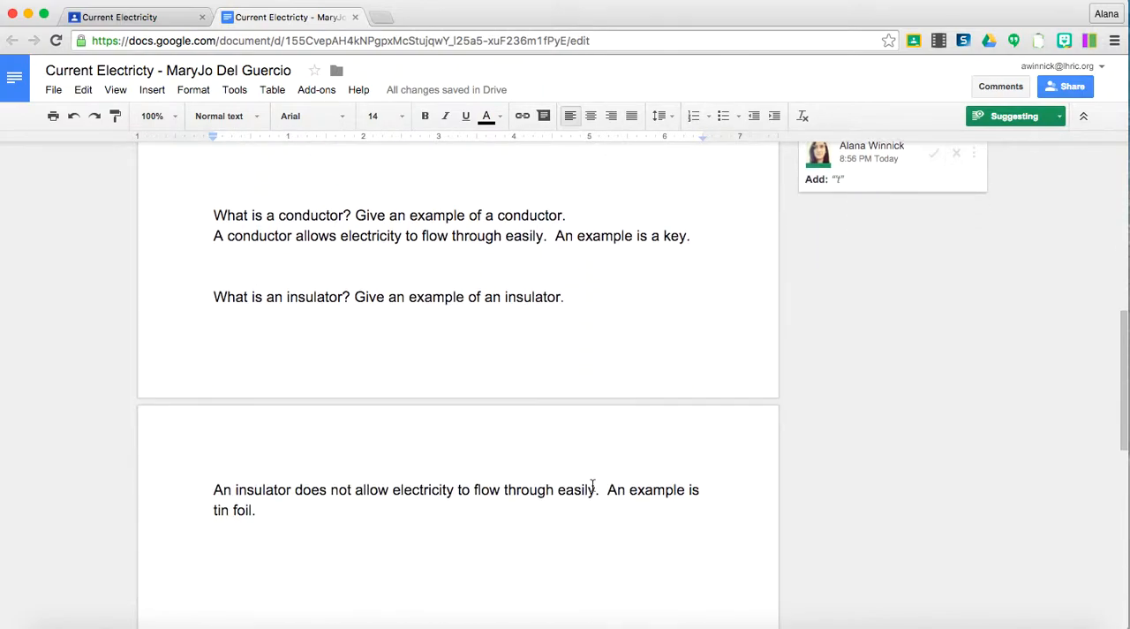
{"action": "left_click_drag", "start_coordinate": [262, 496], "coordinate": [192, 453]}
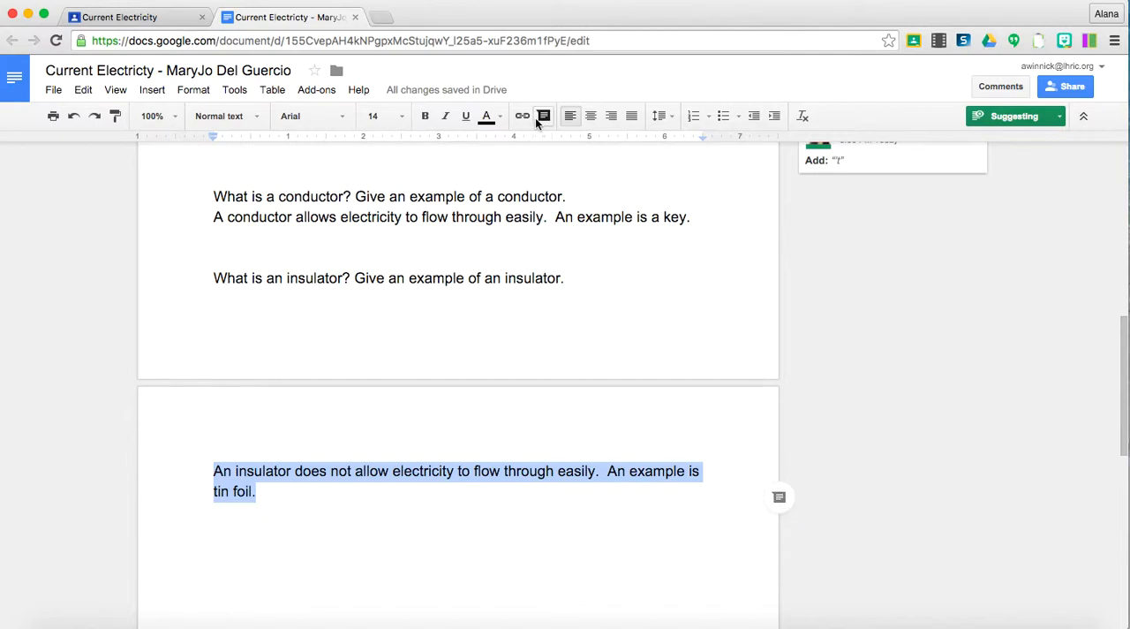
{"action": "left_click", "coordinate": [780, 499]}
{"action": "right_click", "coordinate": [823, 549]}
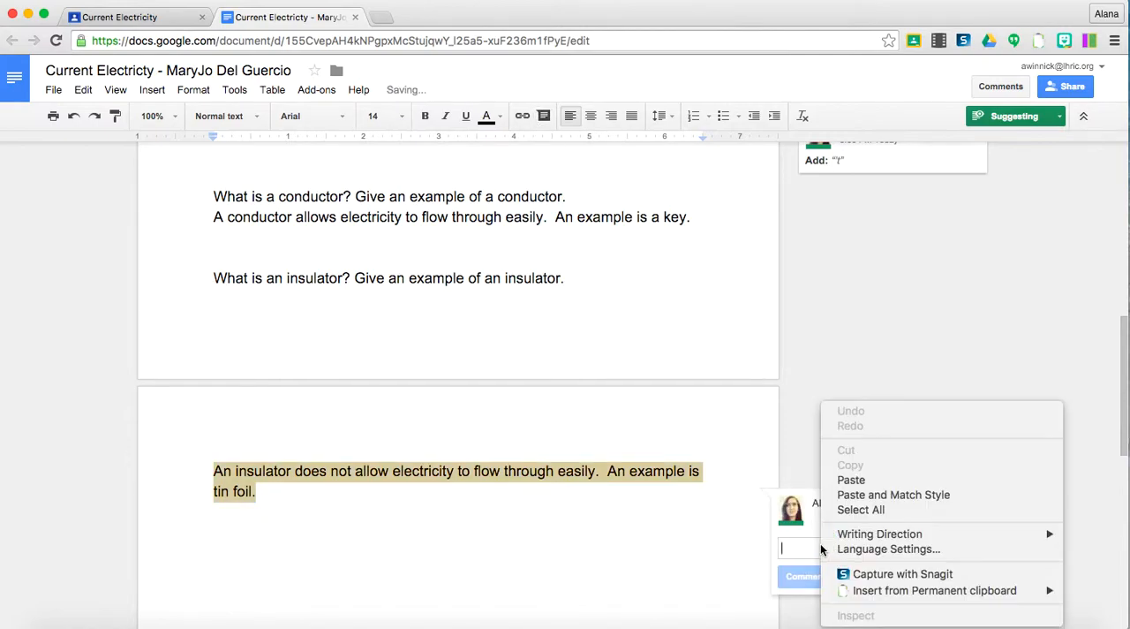
{"action": "mouse_move", "coordinate": [849, 589]}
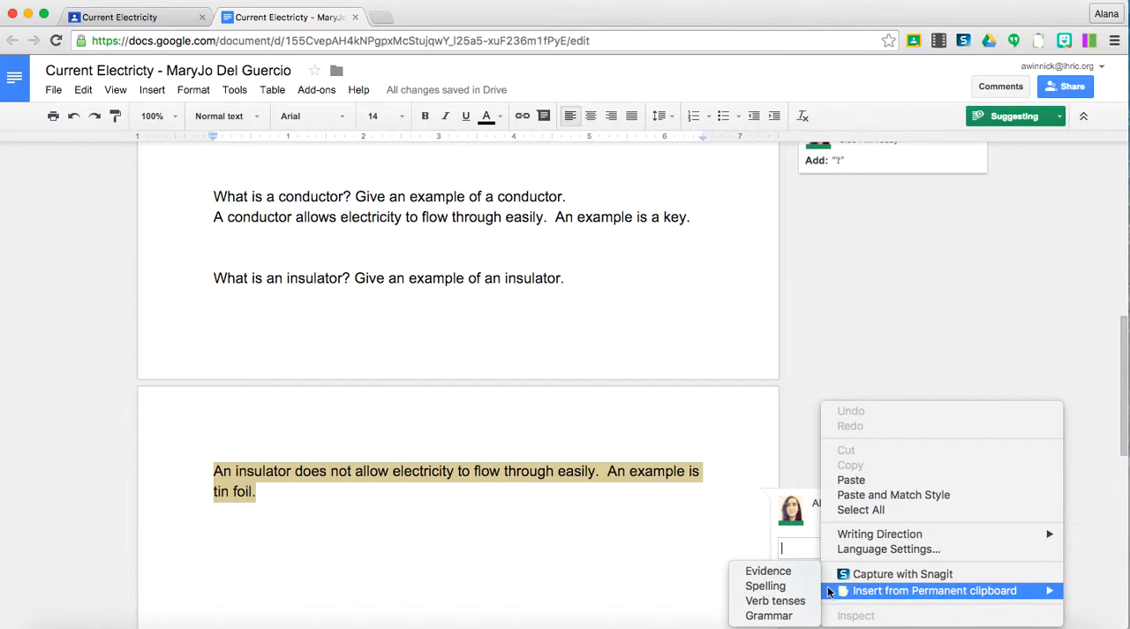
{"action": "left_click", "coordinate": [805, 603]}
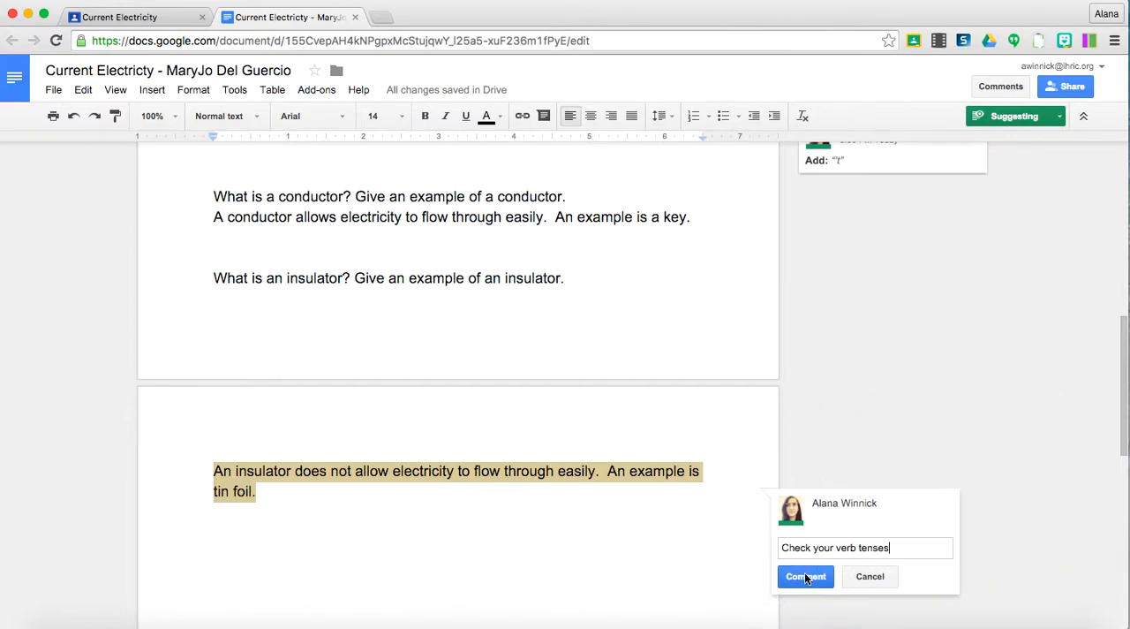
{"action": "left_click", "coordinate": [798, 583]}
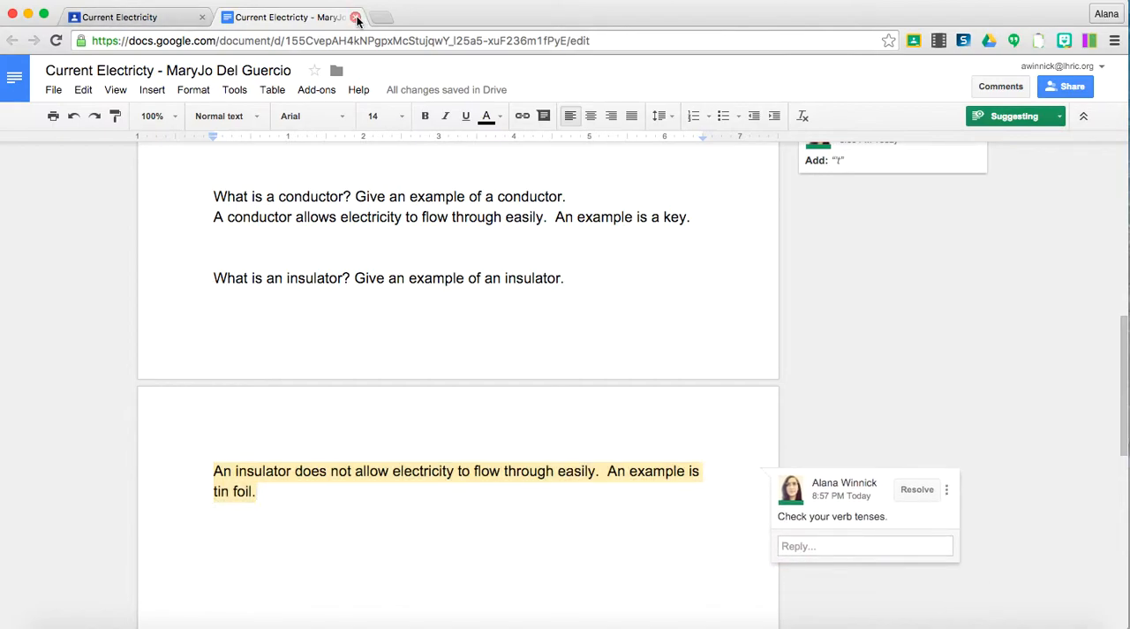
Close the second student's document and enter a grade of 2 out of 5 for that submission.
{"action": "left_click", "coordinate": [355, 18]}
{"action": "left_click", "coordinate": [319, 365]}
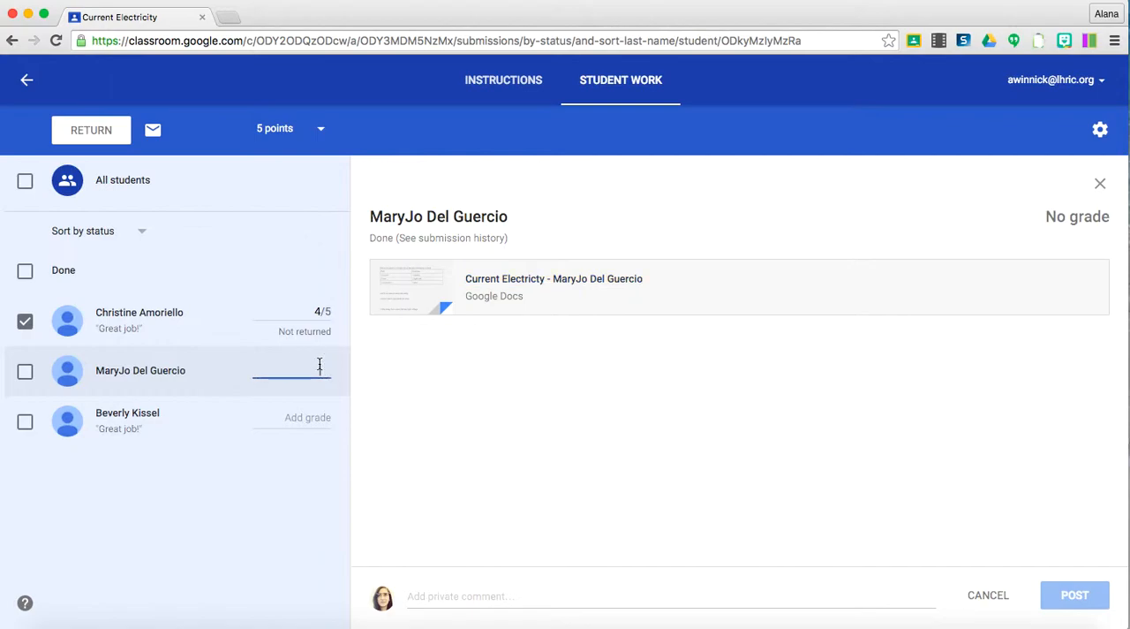
{"action": "type", "text": "2/5"}
Post the private comment "Please see me to discuss." on the second student's submission.
{"action": "left_click", "coordinate": [428, 588]}
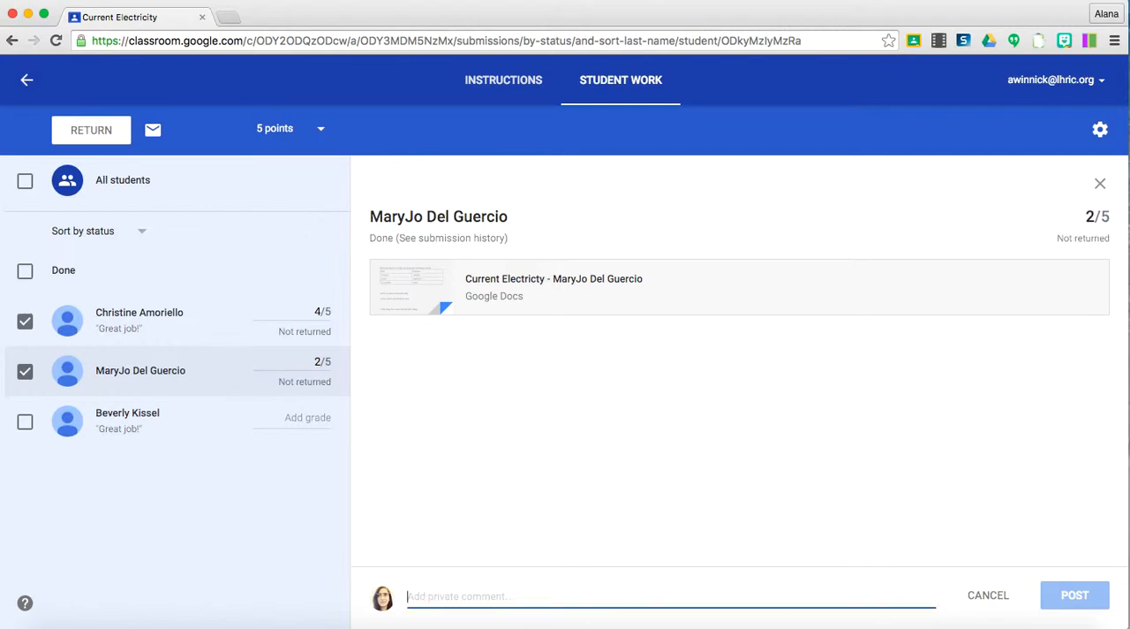
{"action": "type", "text": "Please see me to "}
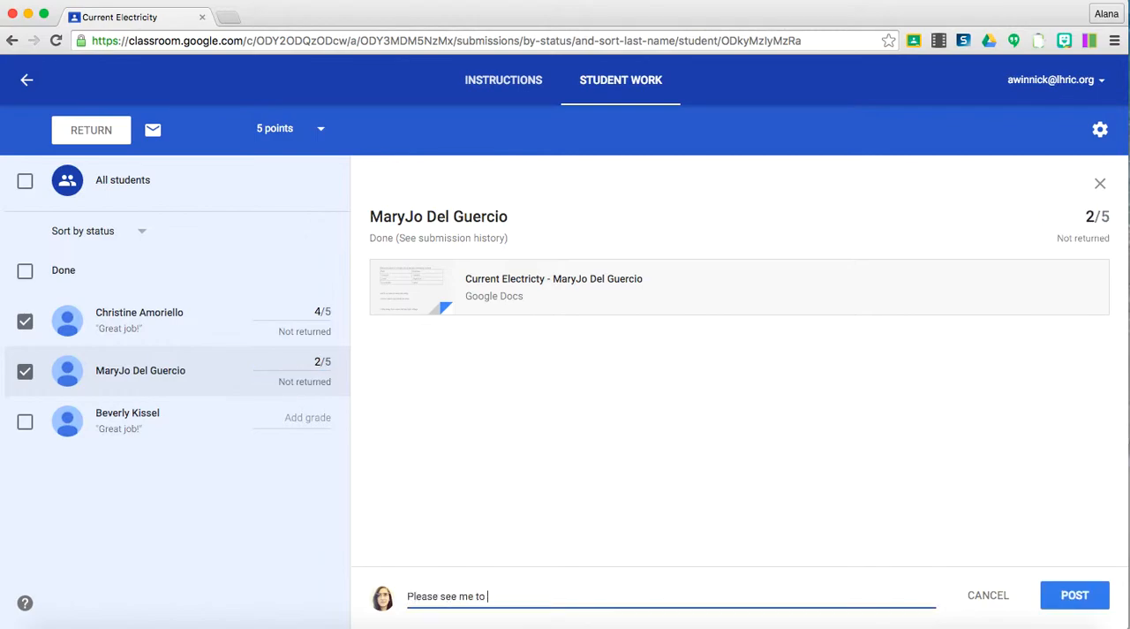
{"action": "type", "text": "discuss."}
{"action": "left_click", "coordinate": [1095, 596]}
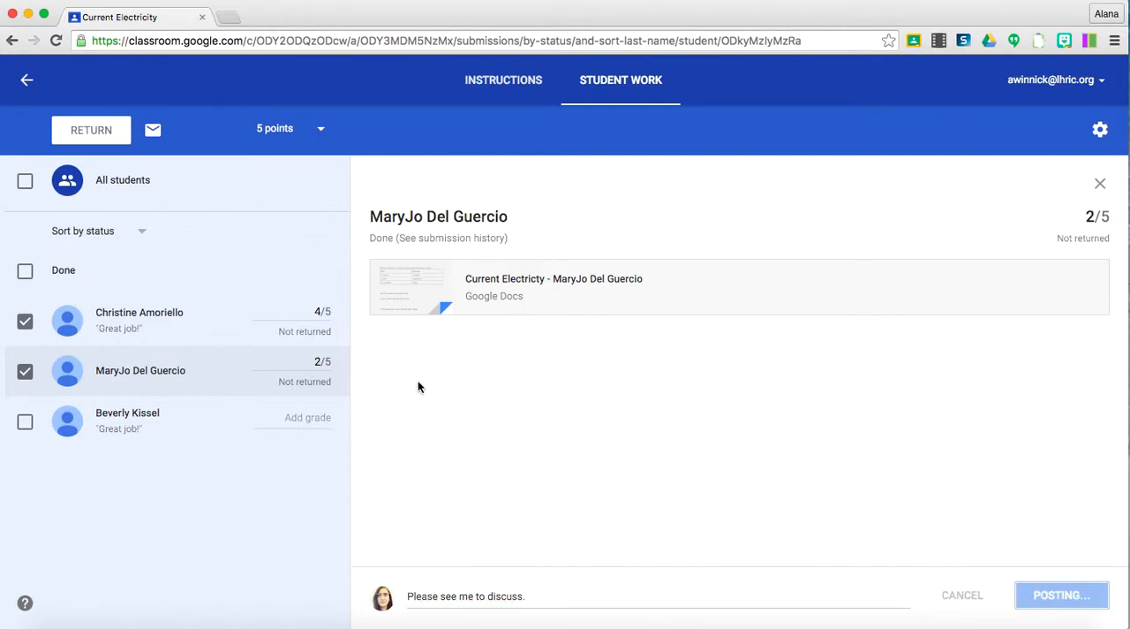
Open the third student's submitted document, look it over, and close it.
{"action": "left_click", "coordinate": [176, 422]}
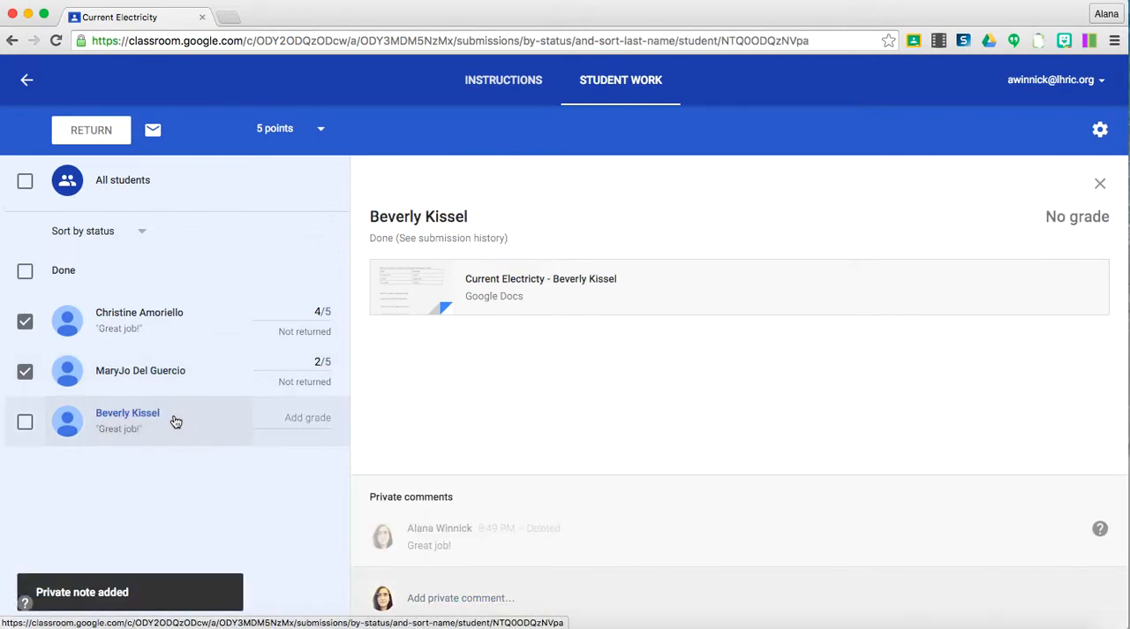
{"action": "left_click", "coordinate": [544, 279]}
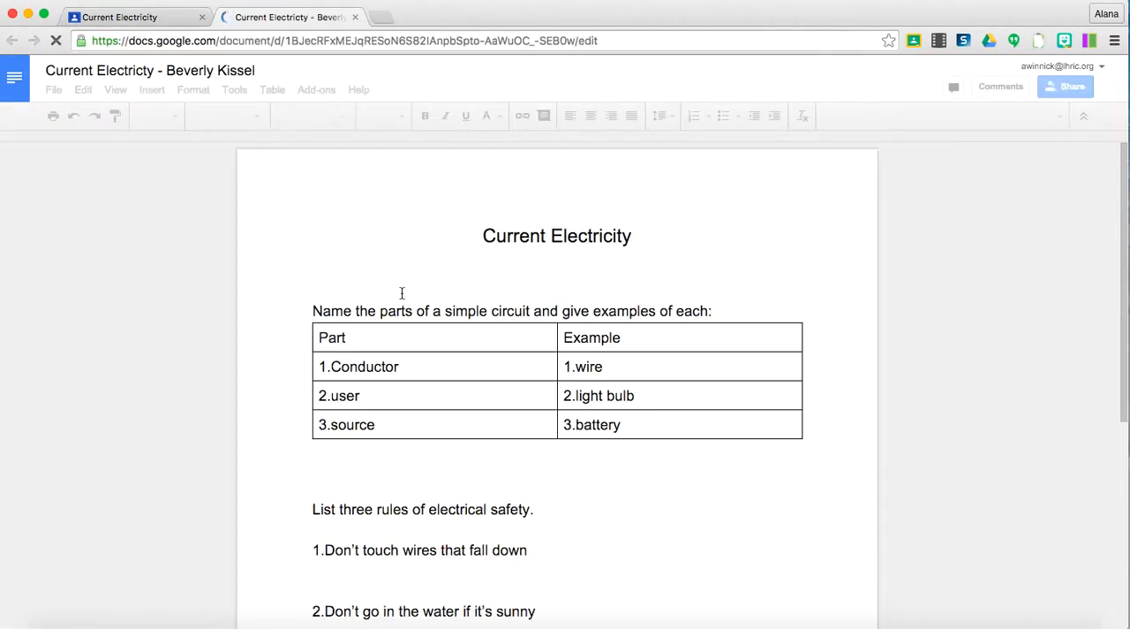
{"action": "left_click", "coordinate": [356, 18]}
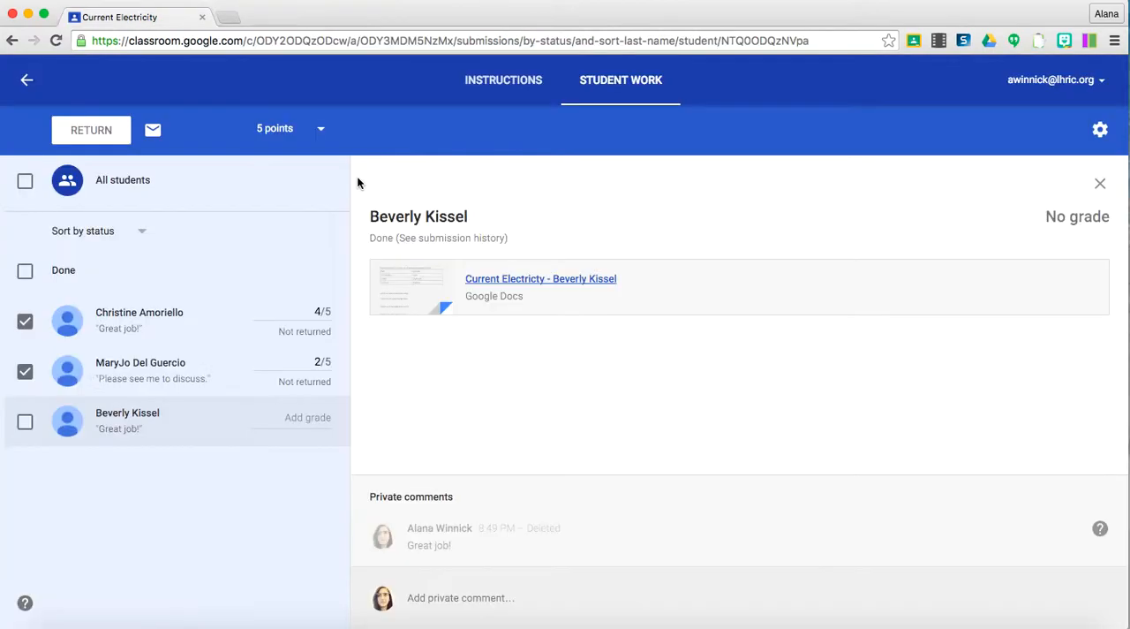
Post the private comment "great job, let's work on your spelling!" on the third student's submission.
{"action": "left_click", "coordinate": [431, 597]}
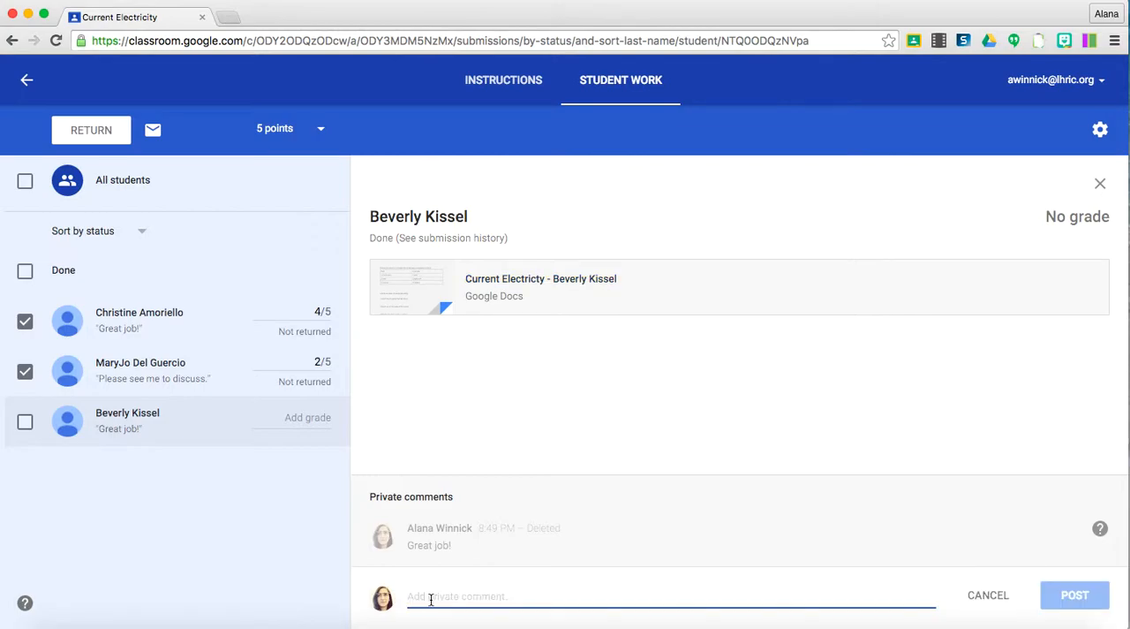
{"action": "type", "text": "g"}
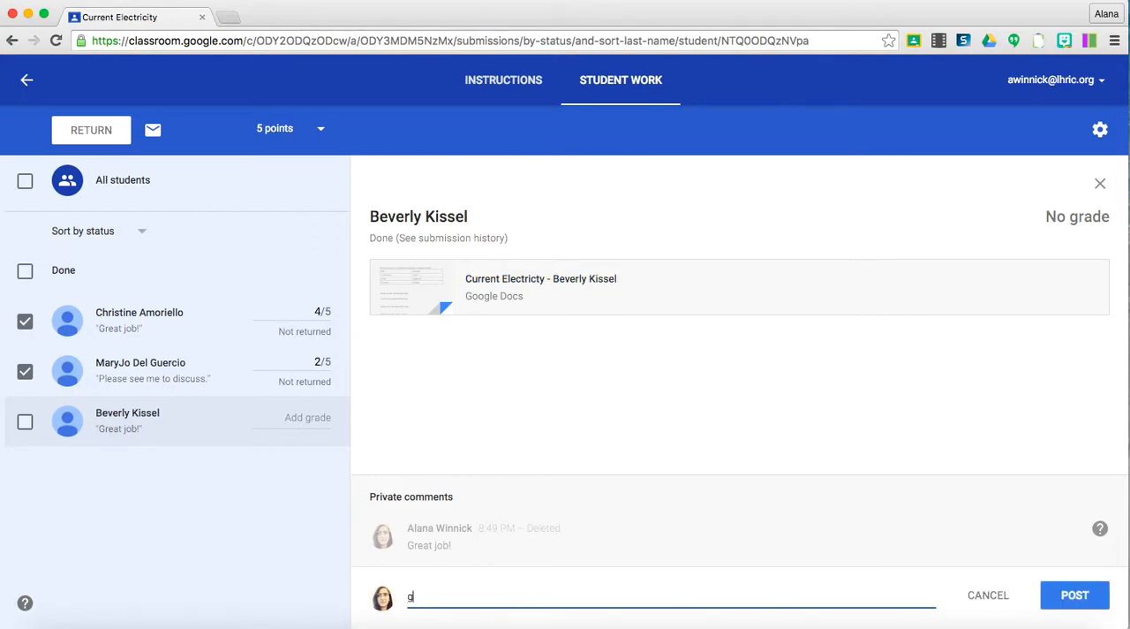
{"action": "type", "text": "reat job, let's work on your spelling!"}
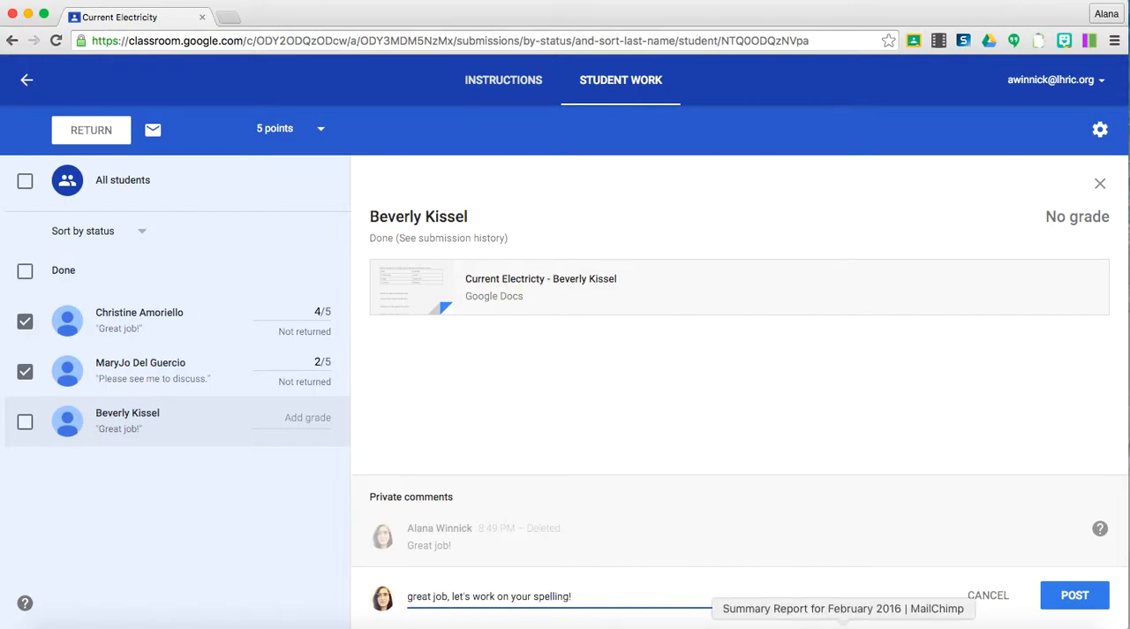
{"action": "left_click", "coordinate": [1055, 596]}
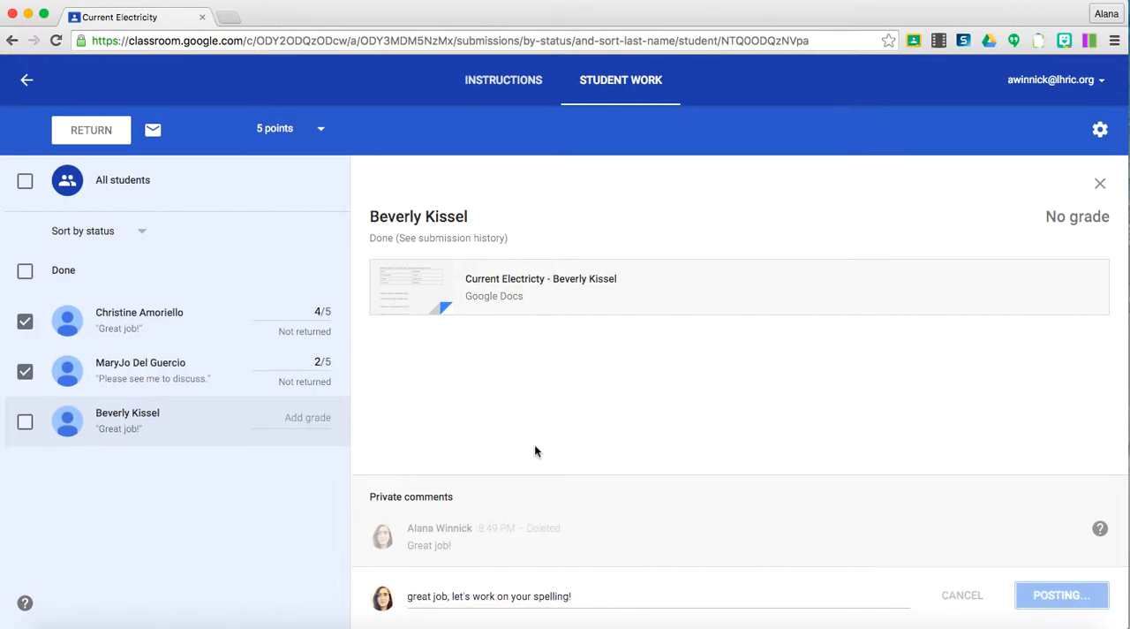
Enter a grade of 4 out of 5 for the third student's submission.
{"action": "left_click", "coordinate": [304, 422]}
{"action": "type", "text": "4"}
{"action": "left_click", "coordinate": [282, 497]}
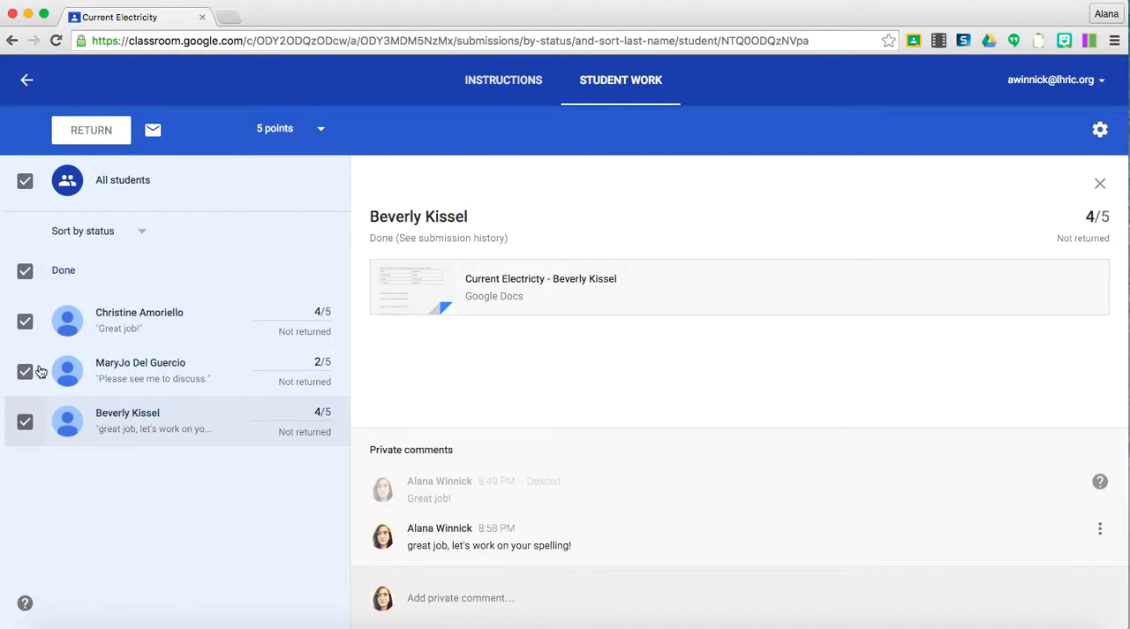
Start returning the graded work to all three students, and cancel the return.
{"action": "left_click", "coordinate": [107, 129]}
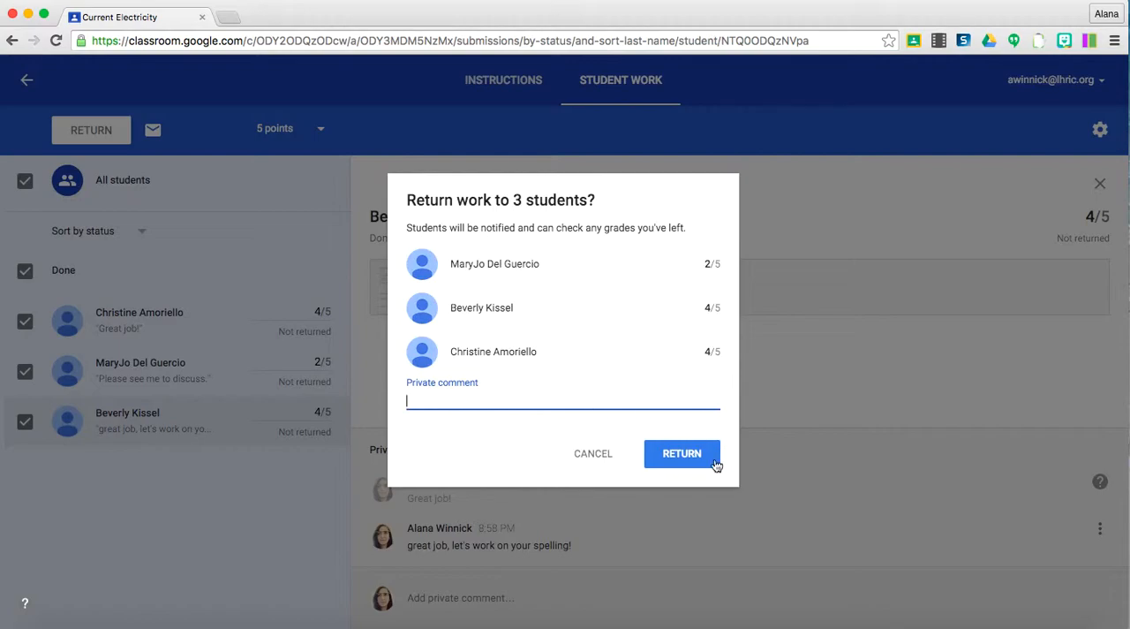
{"action": "left_click", "coordinate": [607, 456]}
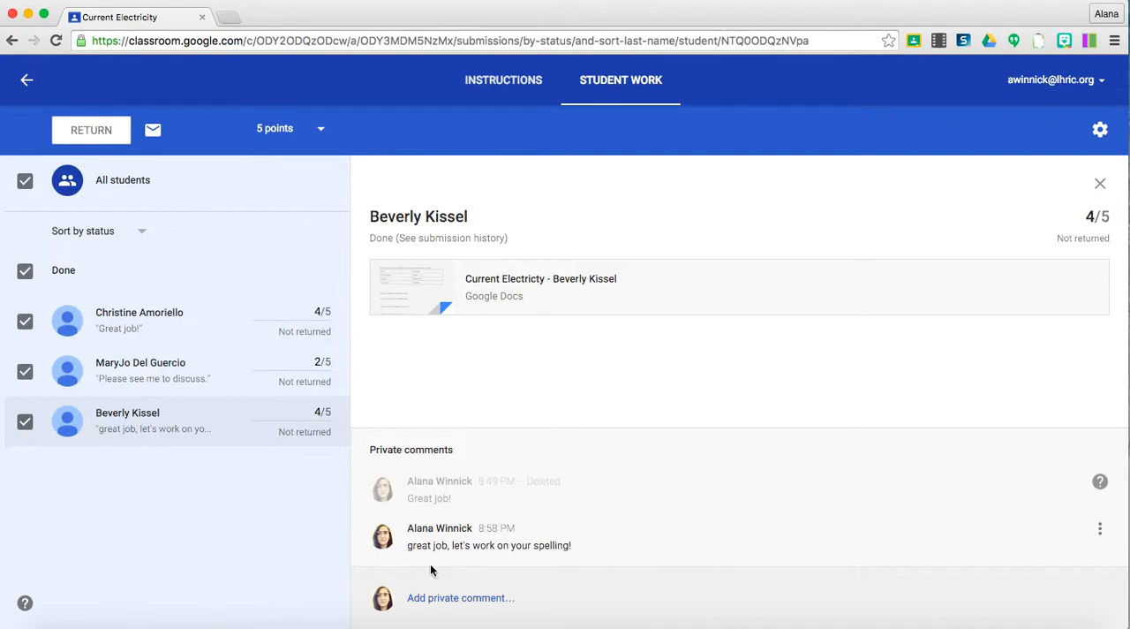
Filter the overview of work to review to Edgemont SP- 3rd Grade Teachers and check the Current Electricity assignment's options.
{"action": "left_click", "coordinate": [31, 83]}
{"action": "left_click", "coordinate": [24, 82]}
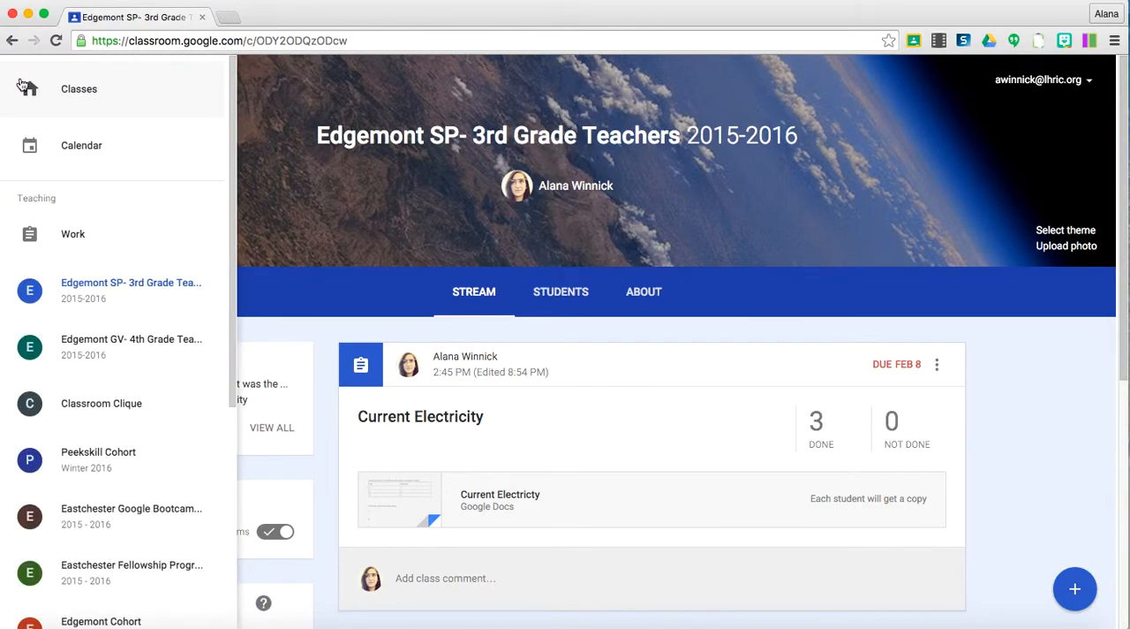
{"action": "left_click", "coordinate": [44, 233]}
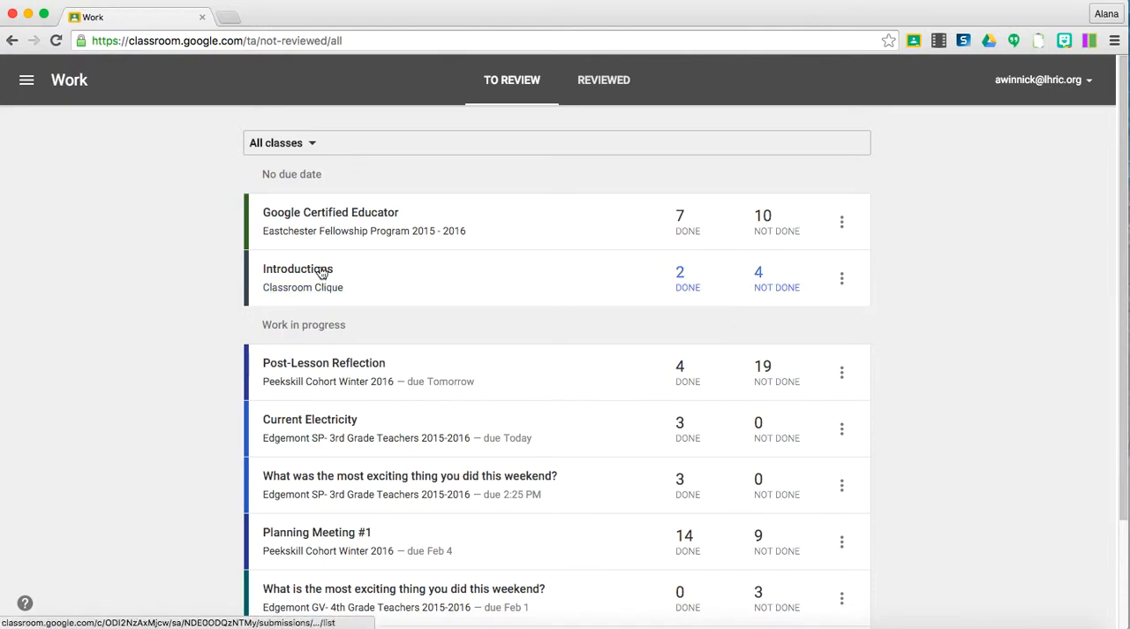
{"action": "left_click", "coordinate": [287, 146]}
{"action": "left_click", "coordinate": [285, 207]}
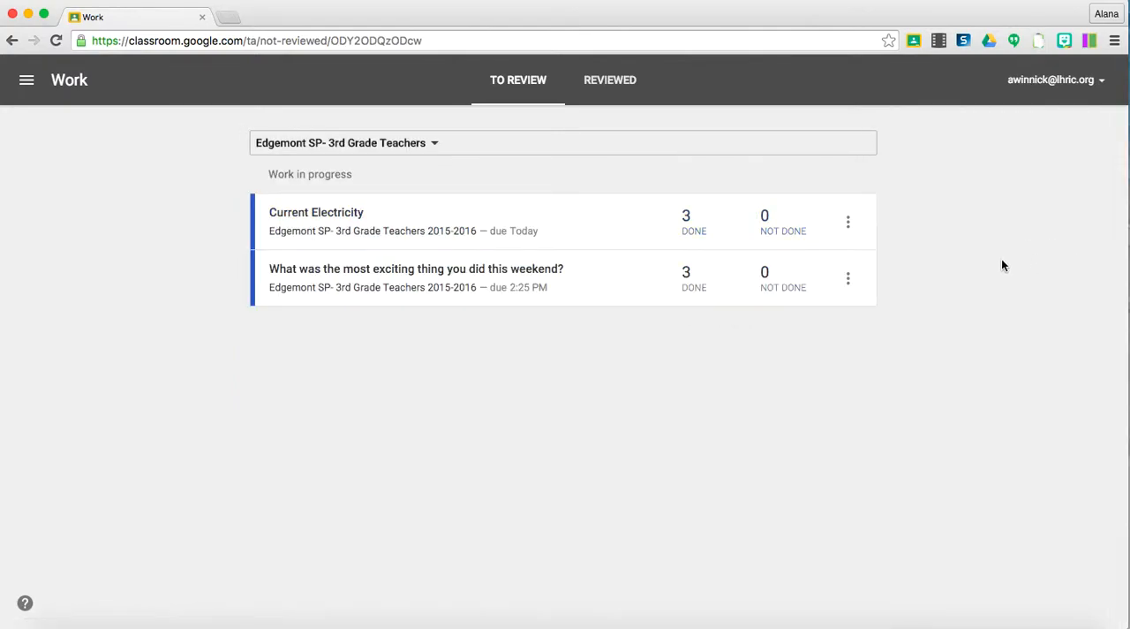
{"action": "left_click", "coordinate": [848, 221]}
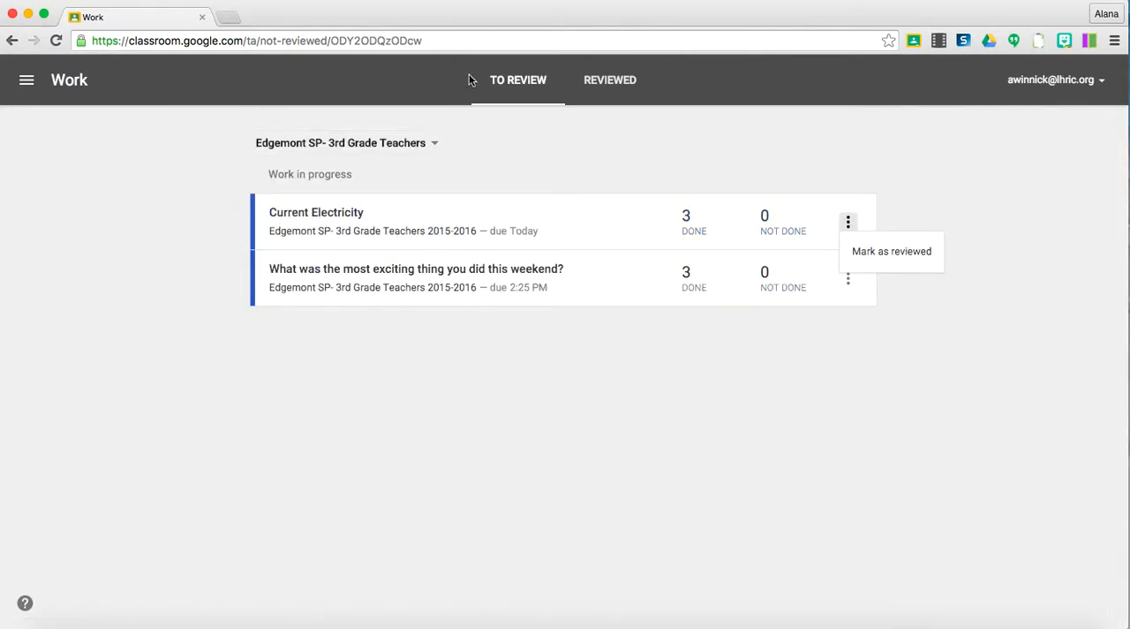
Show the reviewed assignments for all classes.
{"action": "left_click", "coordinate": [313, 143]}
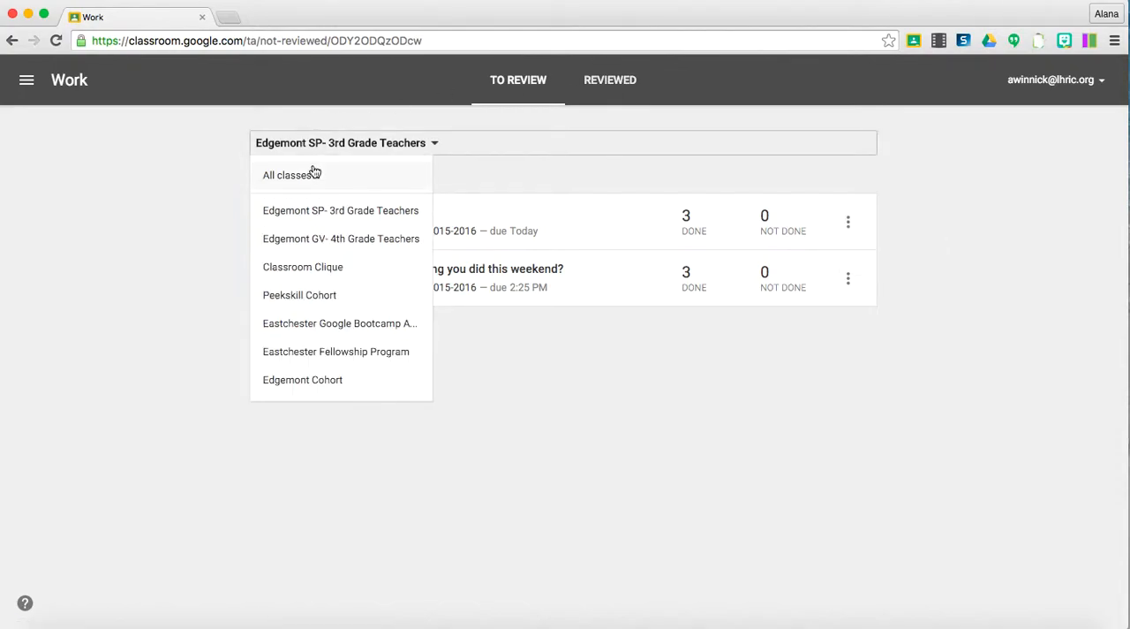
{"action": "left_click", "coordinate": [313, 173]}
{"action": "left_click", "coordinate": [595, 94]}
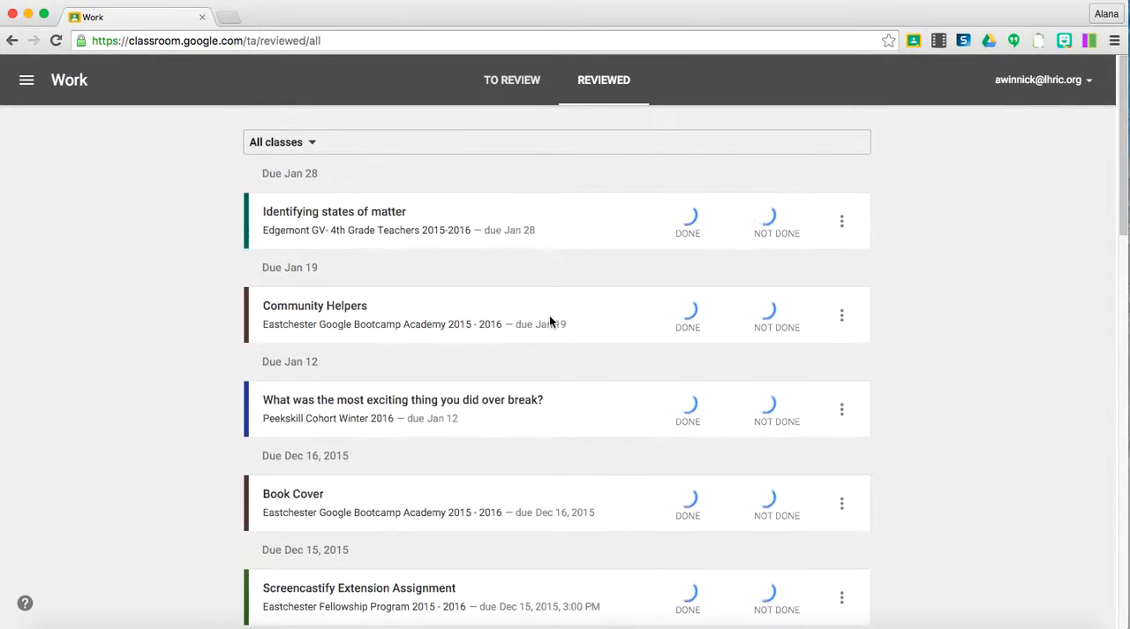
Return to the overview of work to review for all classes and look through its assignments.
{"action": "left_click", "coordinate": [492, 79]}
{"action": "scroll", "coordinate": [290, 412], "scroll_direction": "down", "scroll_amount": 3}
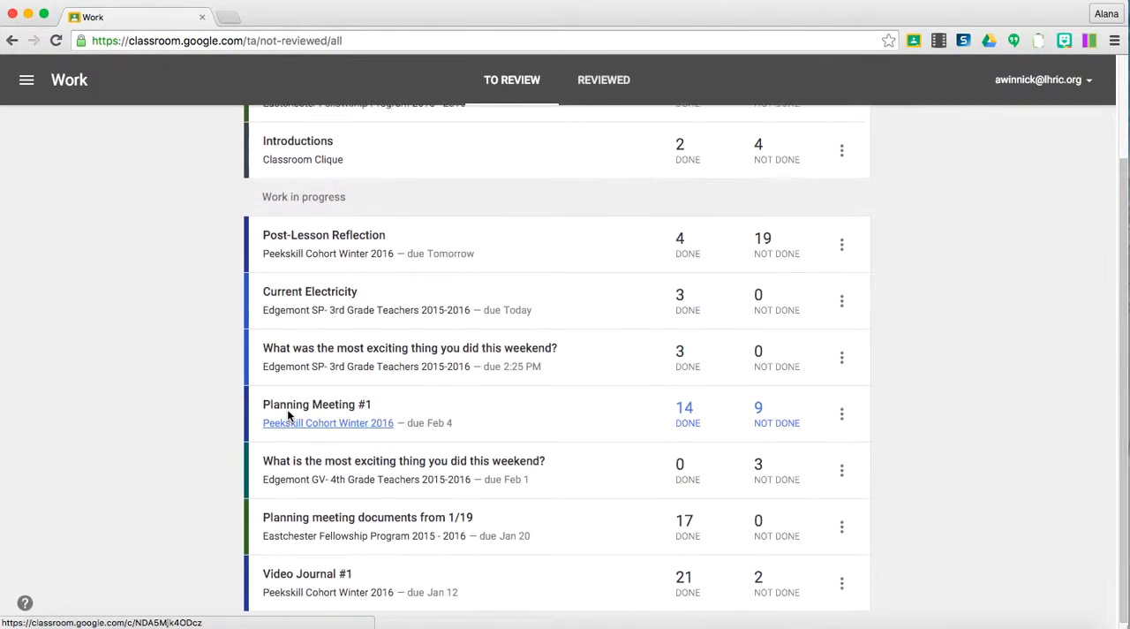
{"action": "scroll", "coordinate": [288, 415], "scroll_direction": "up", "scroll_amount": 3}
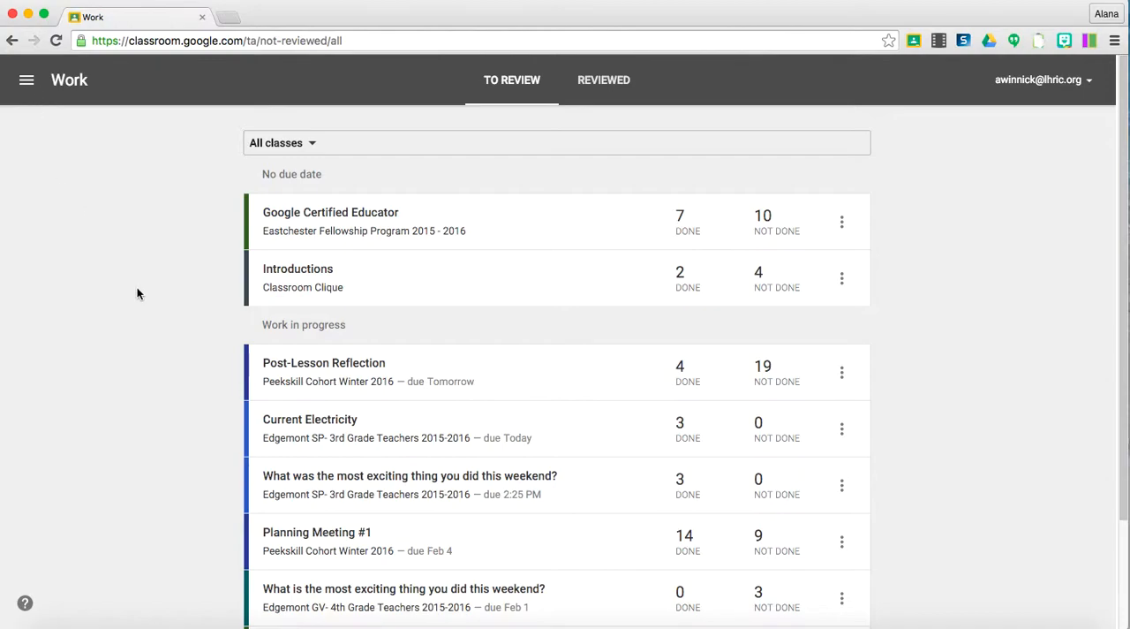
Open the work overview for the enrolled classes and show the assignments that are done.
{"action": "left_click", "coordinate": [26, 79]}
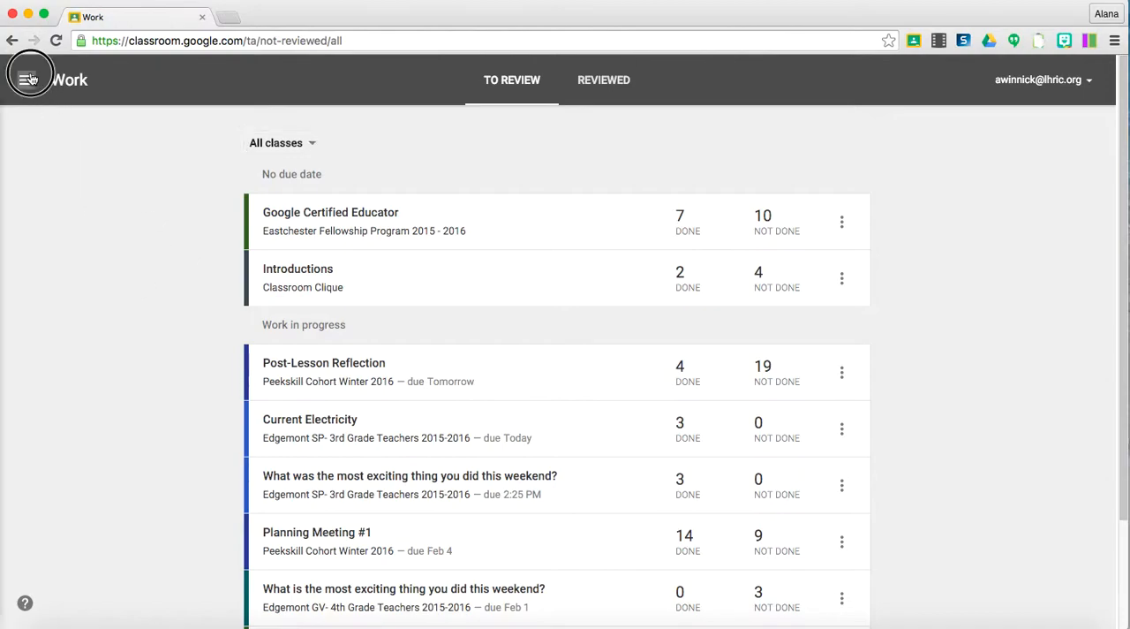
{"action": "scroll", "coordinate": [39, 203], "scroll_direction": "down", "scroll_amount": 5}
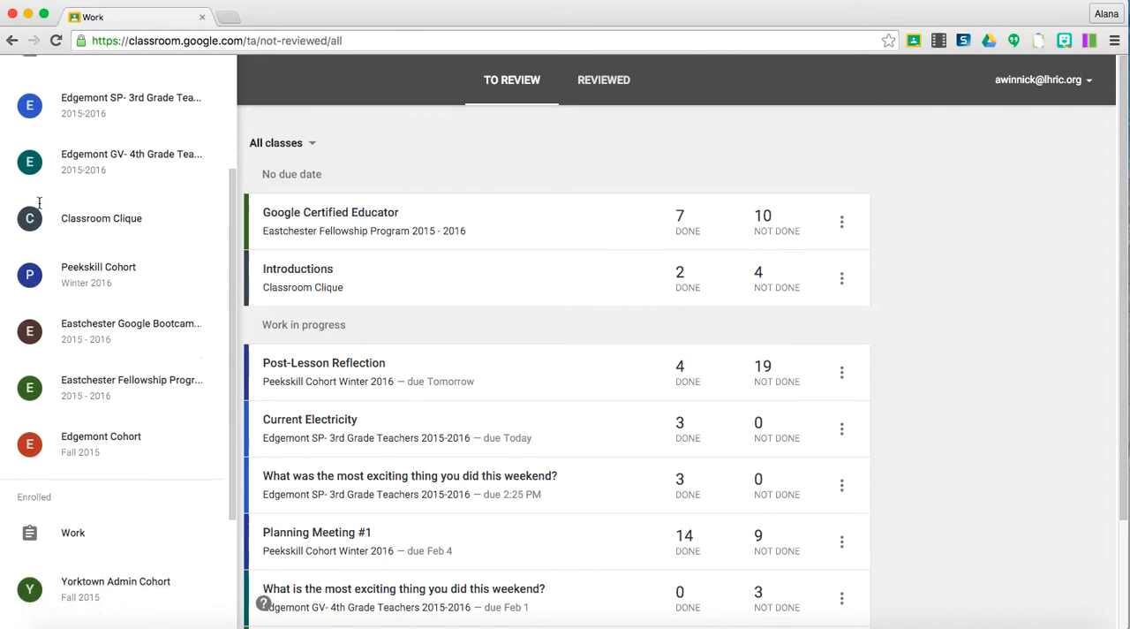
{"action": "scroll", "coordinate": [39, 203], "scroll_direction": "down", "scroll_amount": 1}
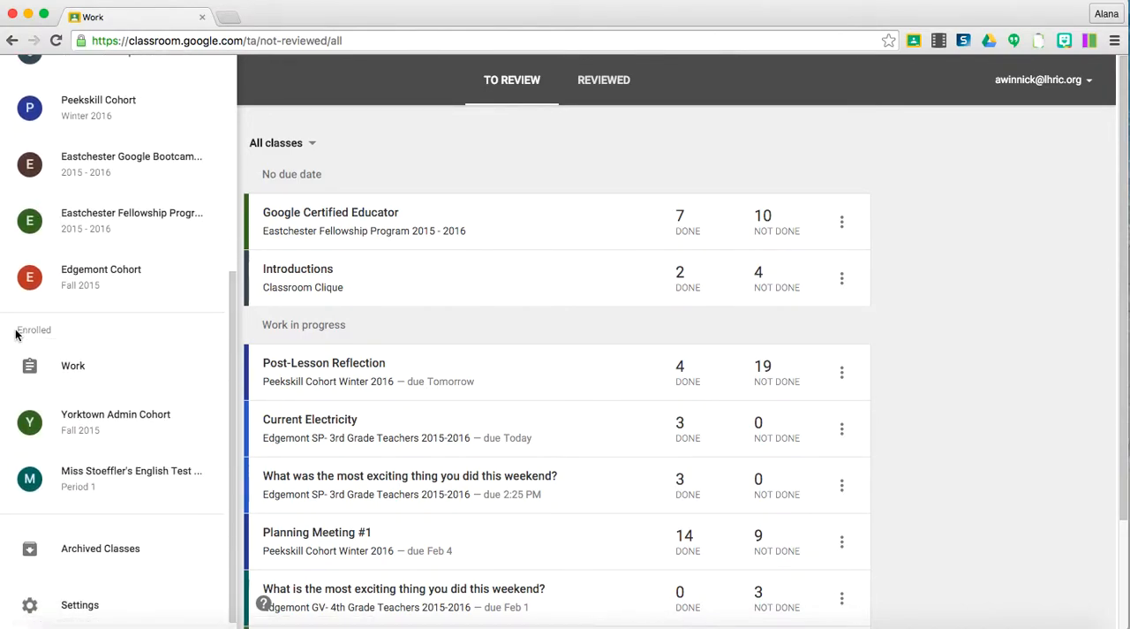
{"action": "scroll", "coordinate": [64, 379], "scroll_direction": "up", "scroll_amount": 6}
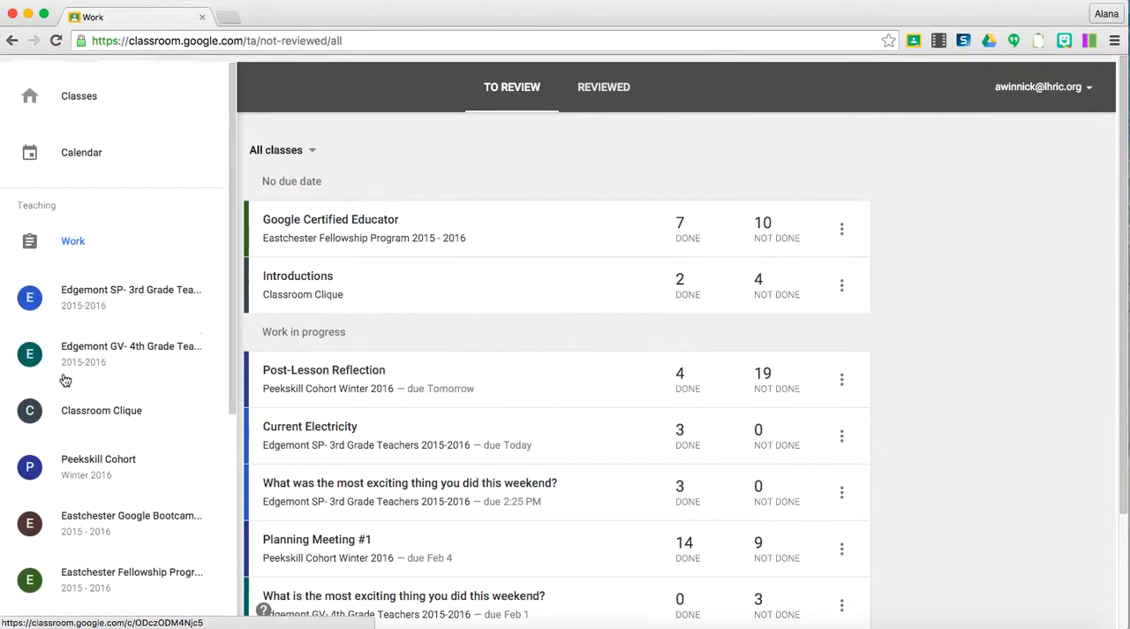
{"action": "scroll", "coordinate": [65, 242], "scroll_direction": "down", "scroll_amount": 5}
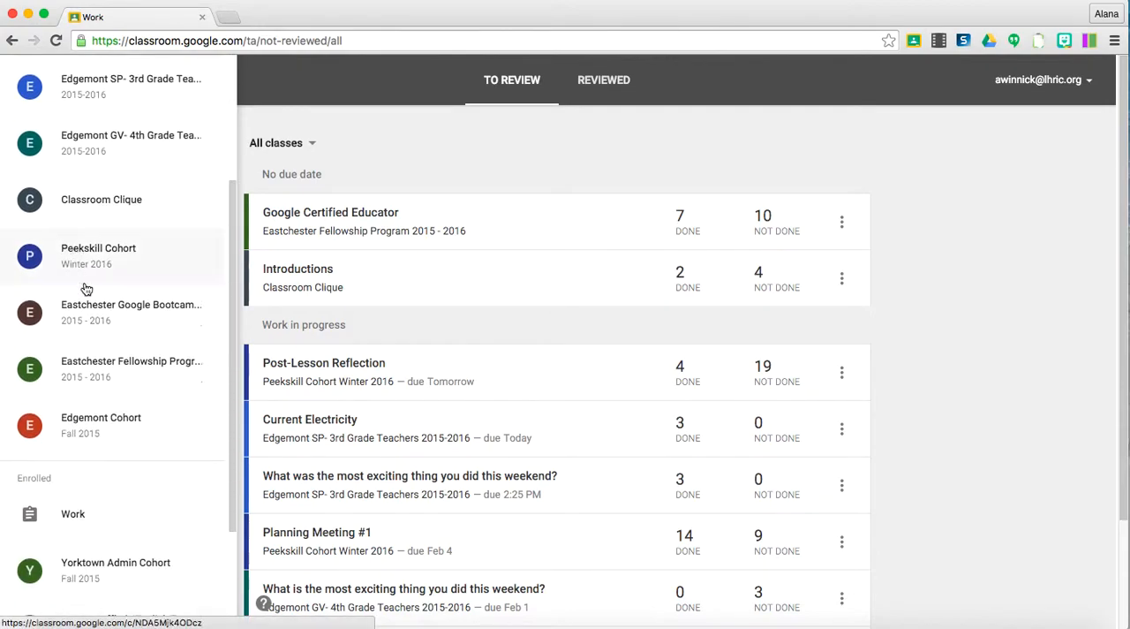
{"action": "left_click", "coordinate": [99, 528]}
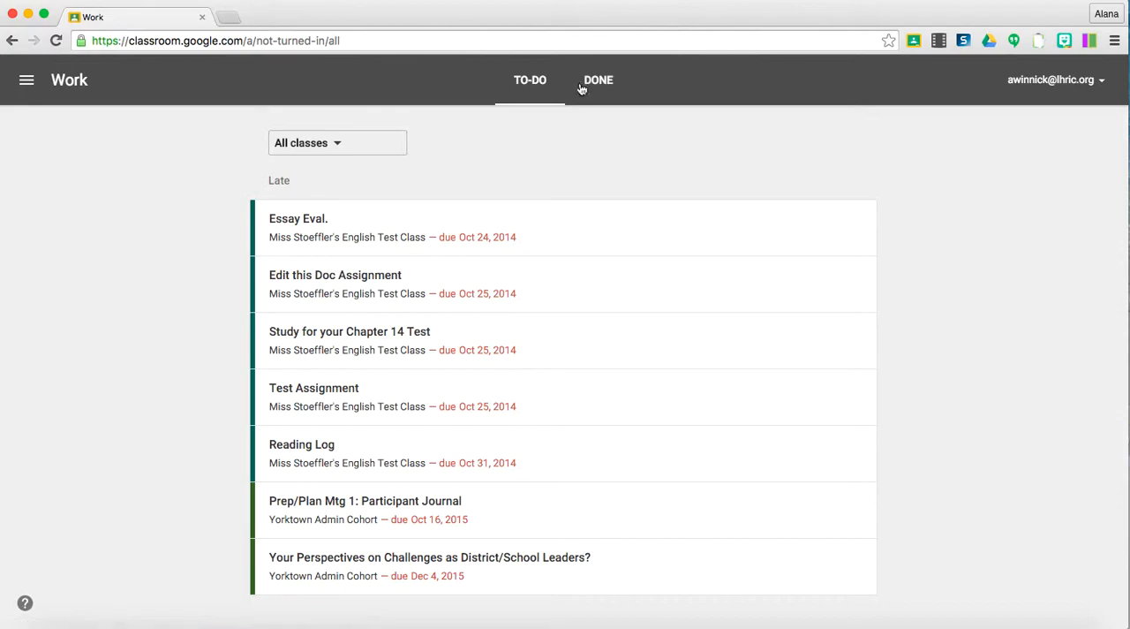
{"action": "left_click", "coordinate": [597, 80]}
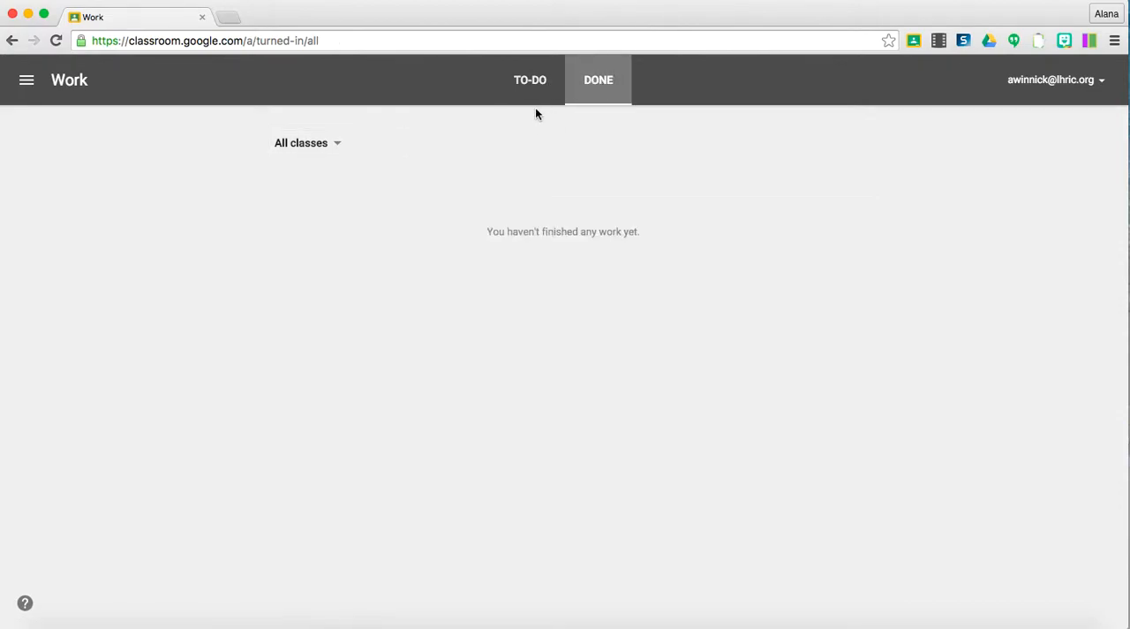